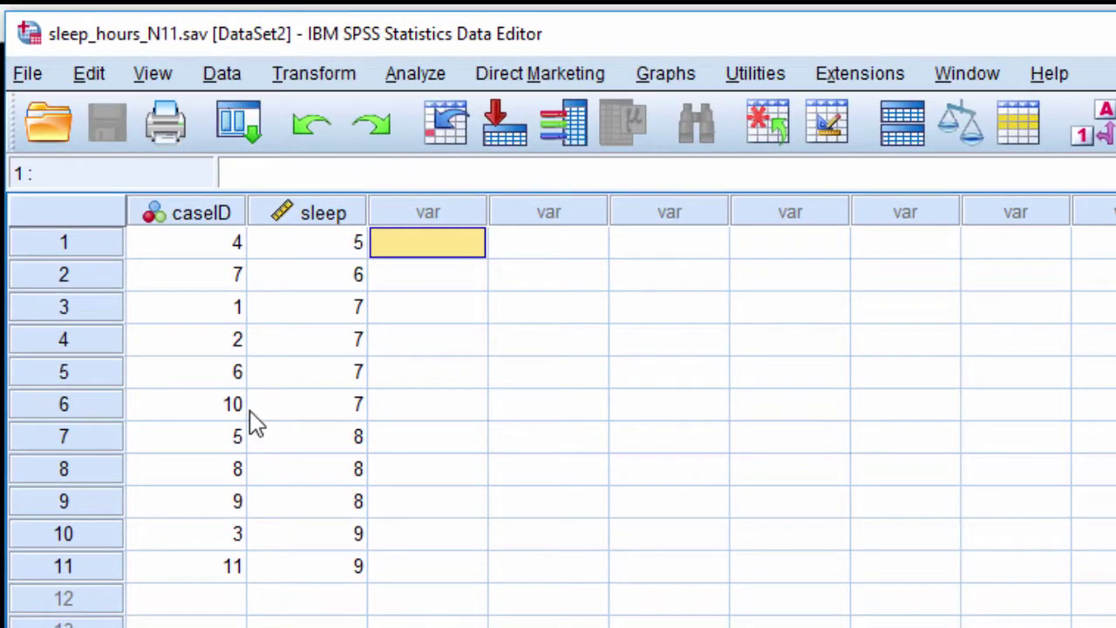
# Step: Browse the sleep values and select the whole sleep column in the data view
pyautogui.moveTo(308, 248); pyautogui.dragTo(344, 568)
pyautogui.click(351, 272)
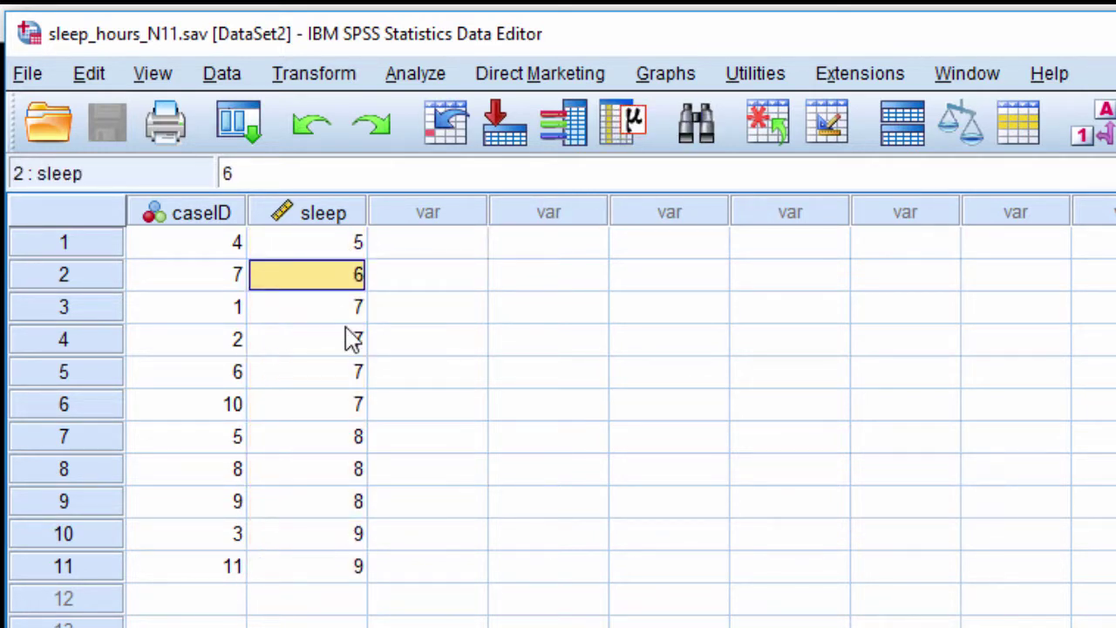
pyautogui.click(349, 311)
pyautogui.click(347, 410)
pyautogui.click(332, 220)
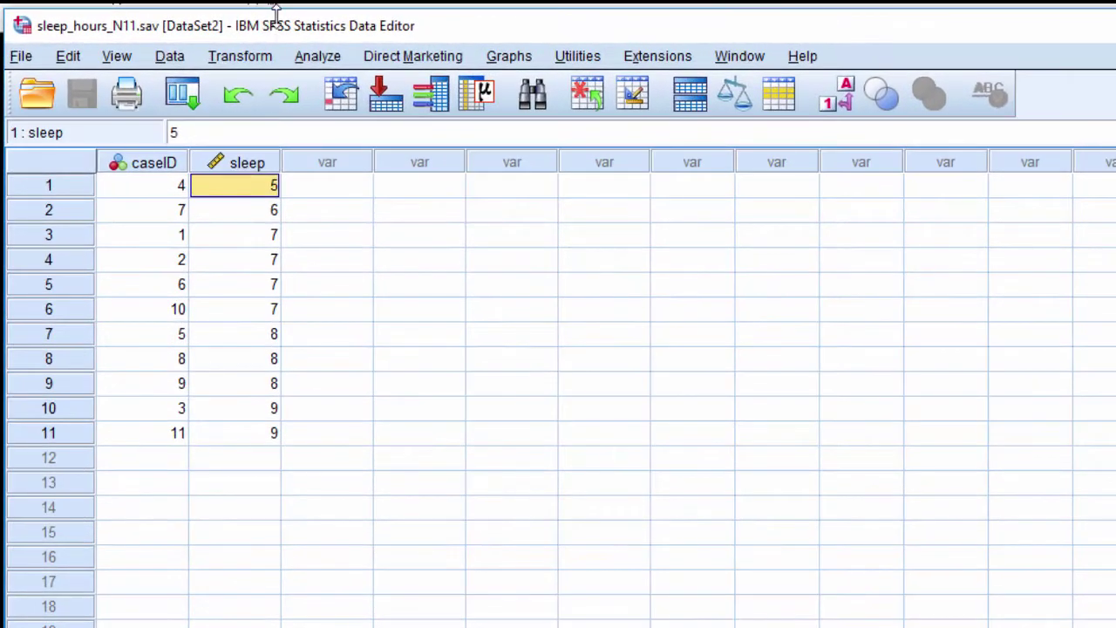
# Step: Start a Frequencies analysis with sleep as the analysed variable
pyautogui.click(314, 58)
pyautogui.moveTo(378, 107)
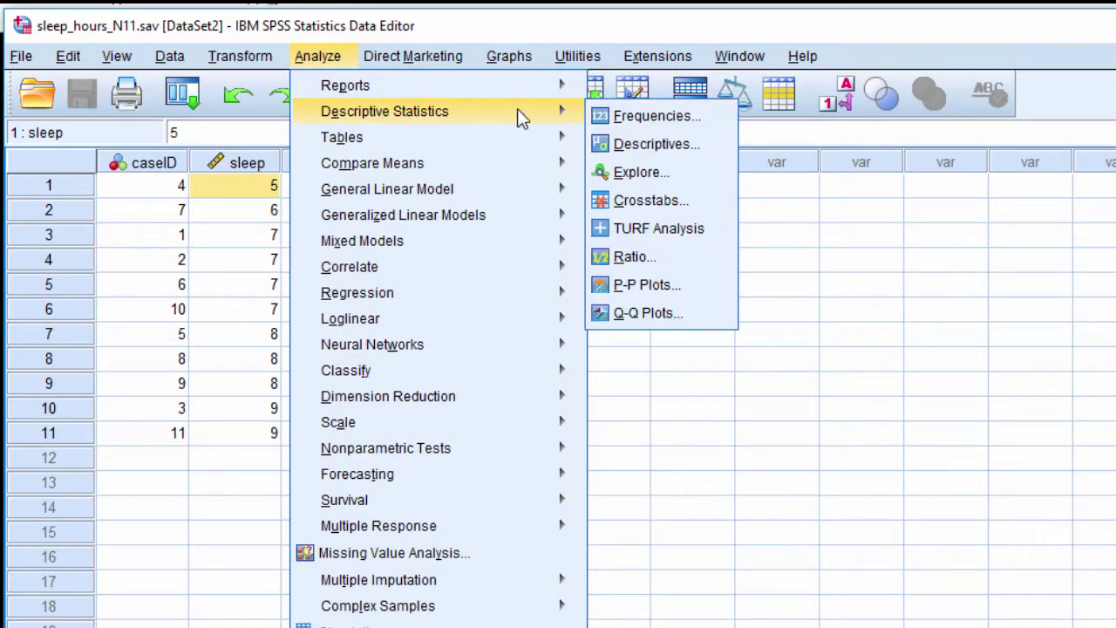
pyautogui.click(626, 122)
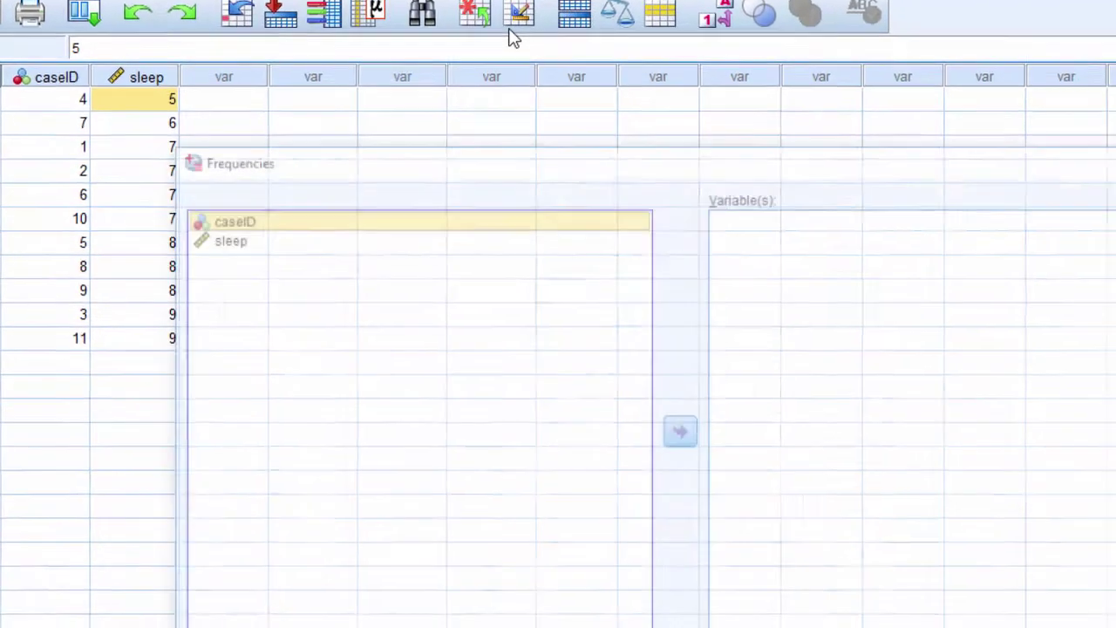
pyautogui.click(99, 122)
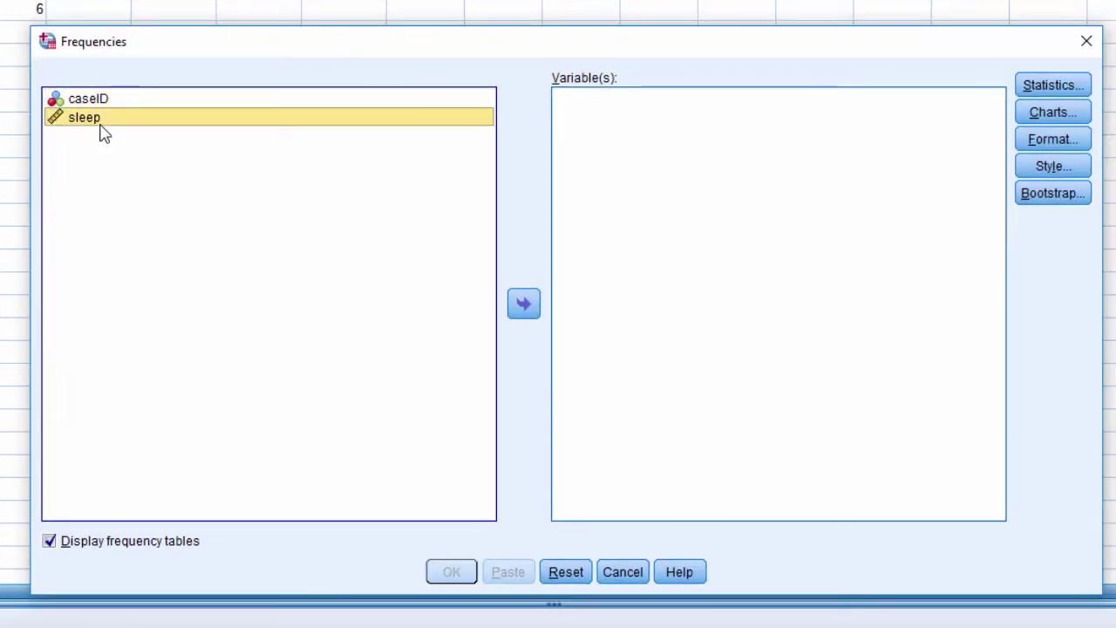
pyautogui.click(524, 304)
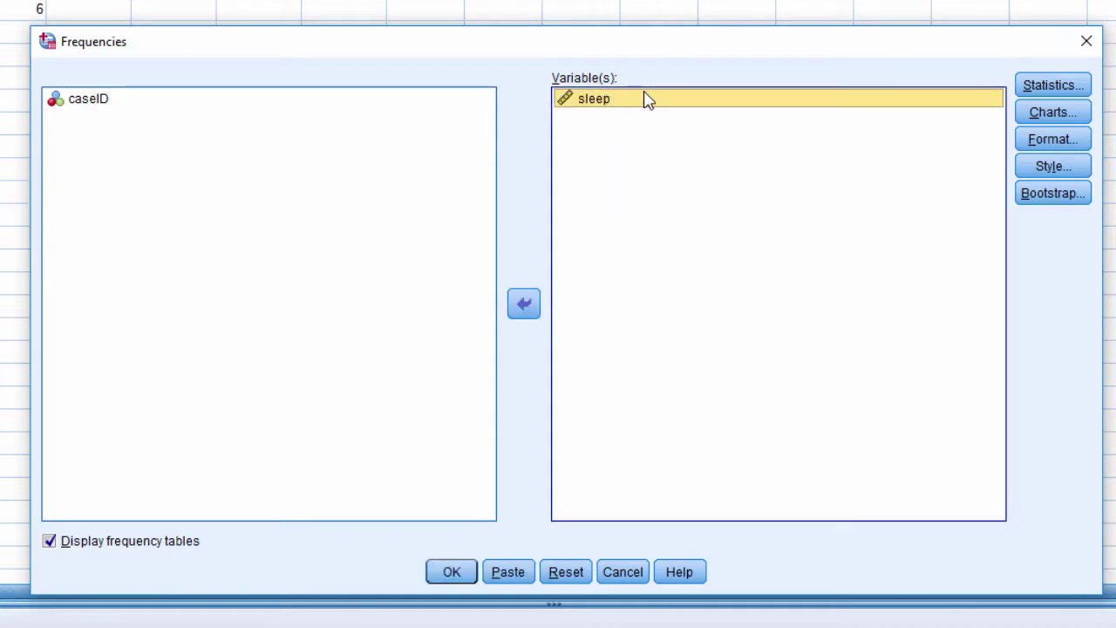
# Step: Request a histogram with a normal curve and turn off the frequency tables
pyautogui.click(1032, 114)
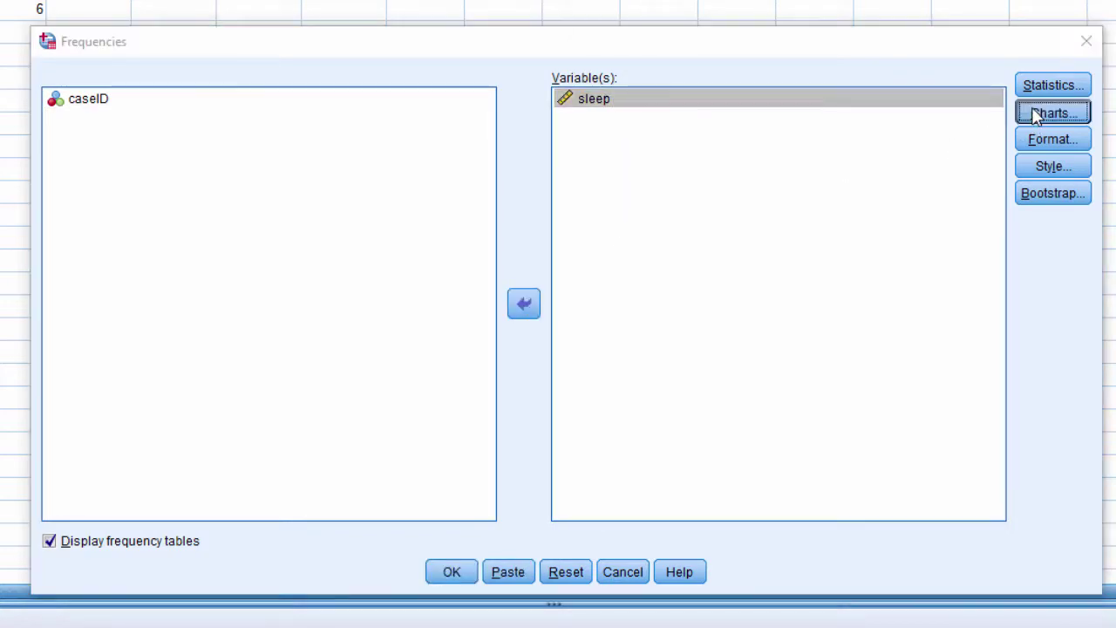
pyautogui.click(447, 330)
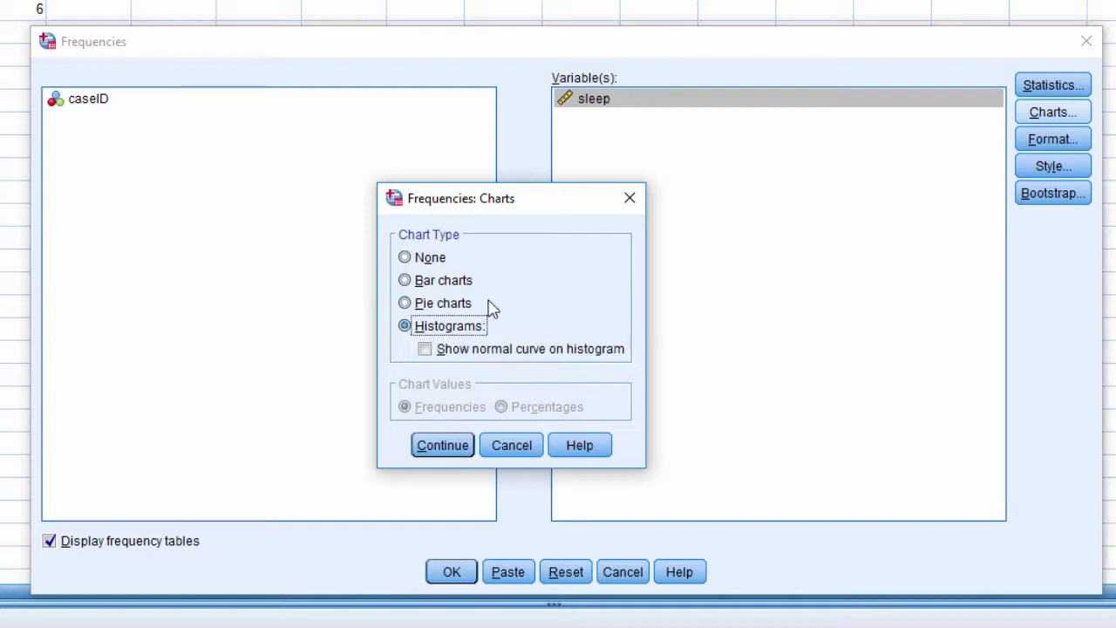
pyautogui.click(471, 359)
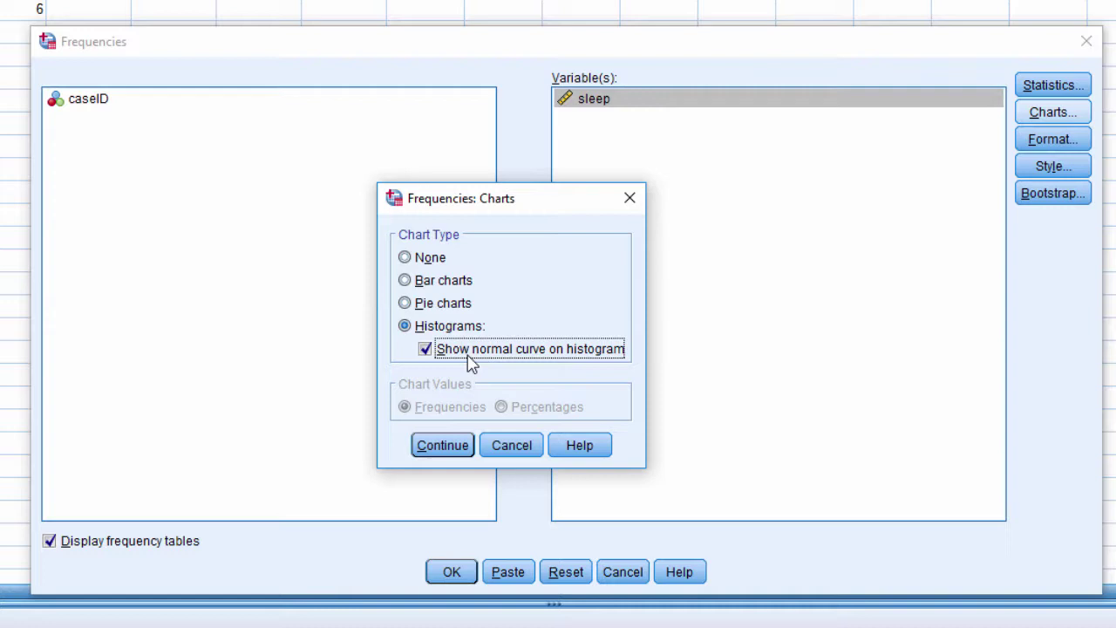
pyautogui.click(449, 441)
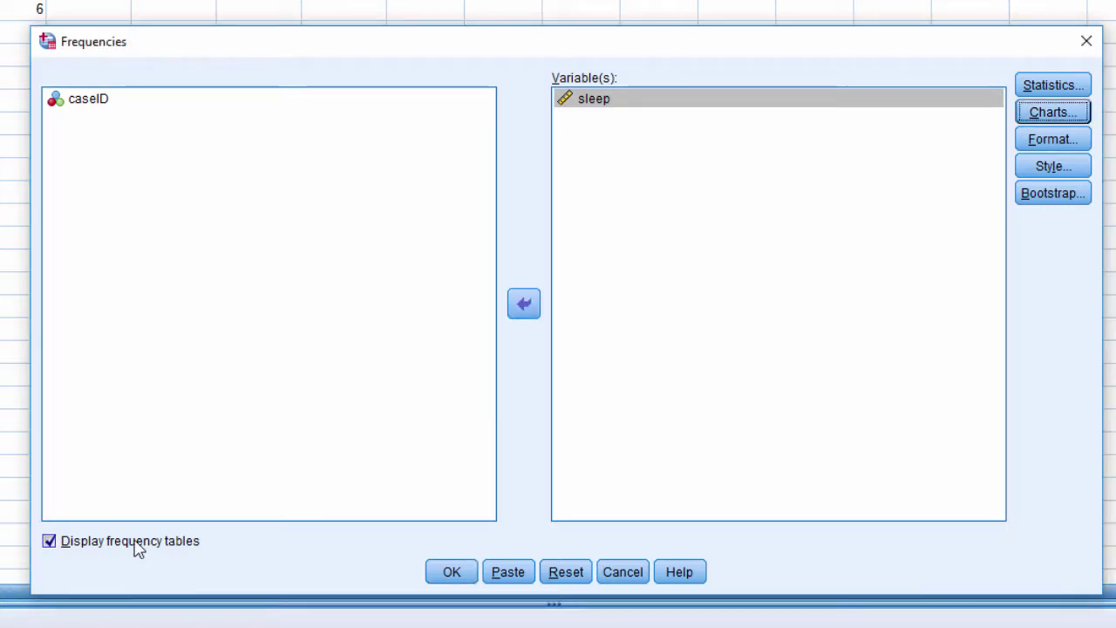
pyautogui.click(137, 548)
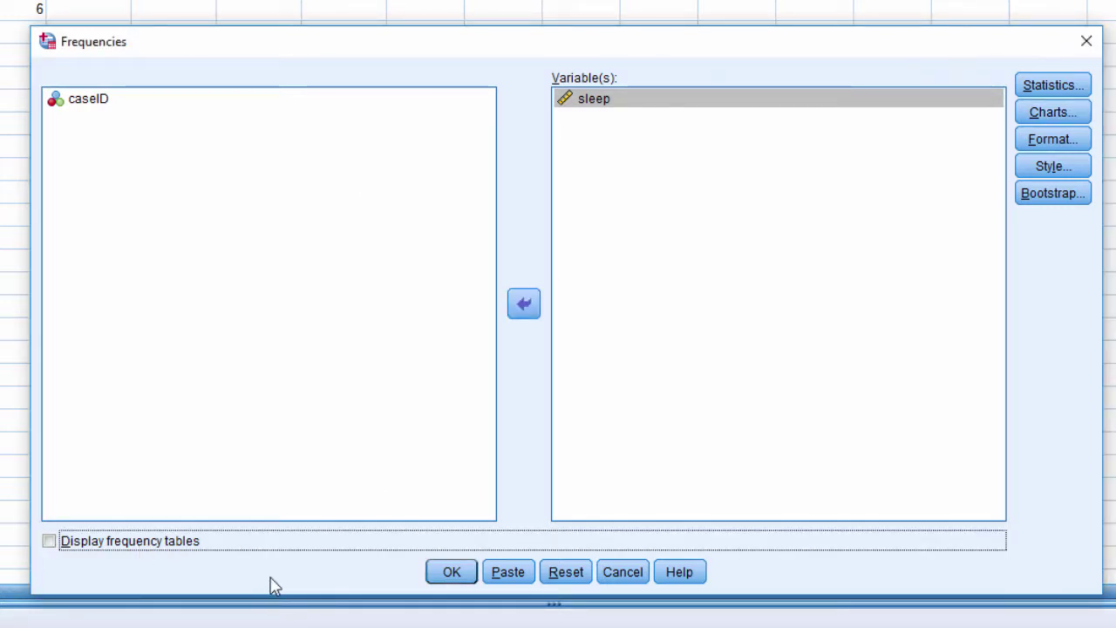
# Step: Run the Frequencies analysis and select the resulting sleep histogram in the Output Viewer
pyautogui.click(451, 571)
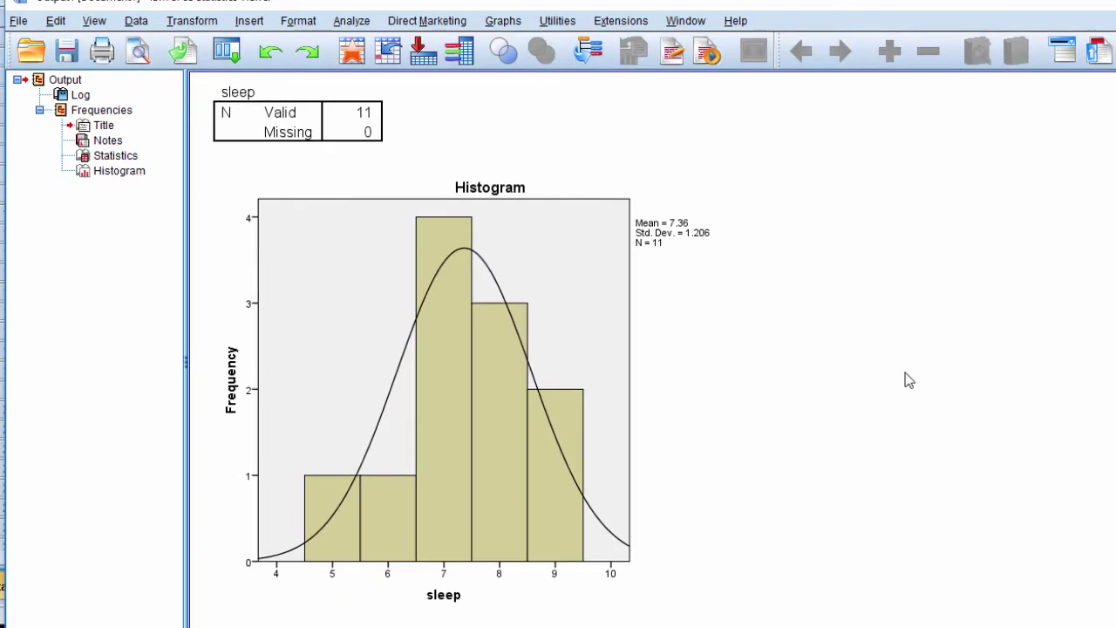
pyautogui.click(418, 279)
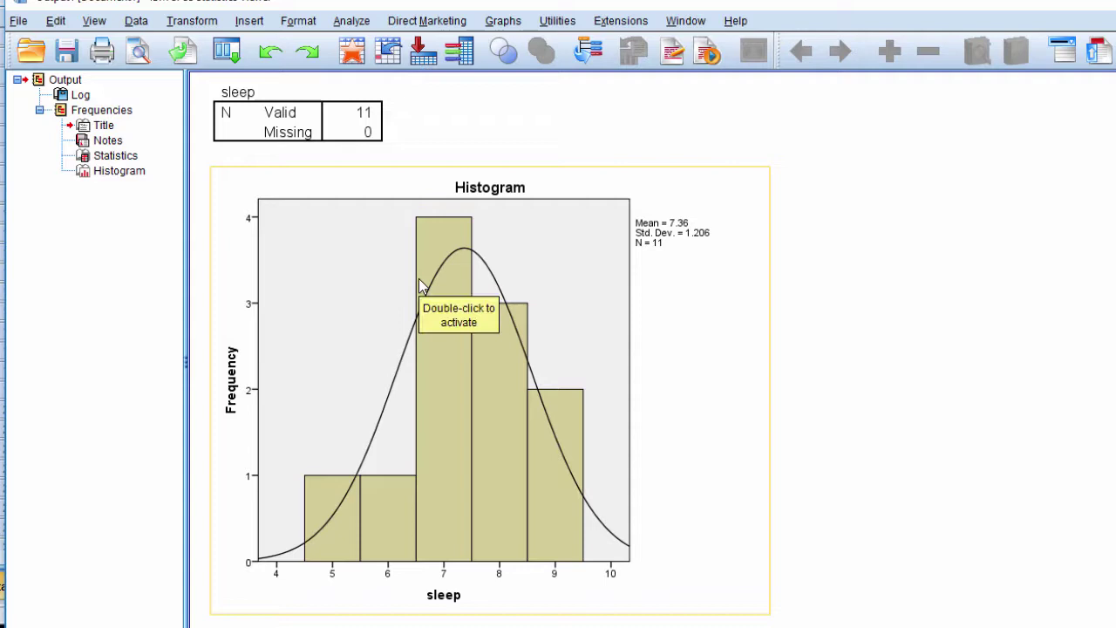
pyautogui.click(830, 369)
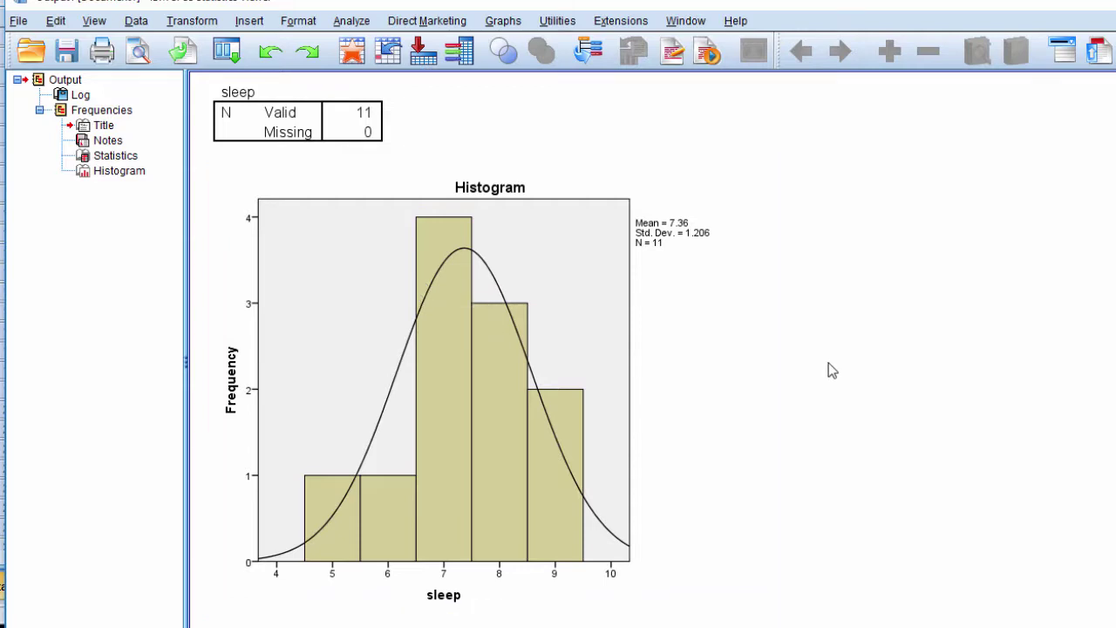
pyautogui.click(726, 307)
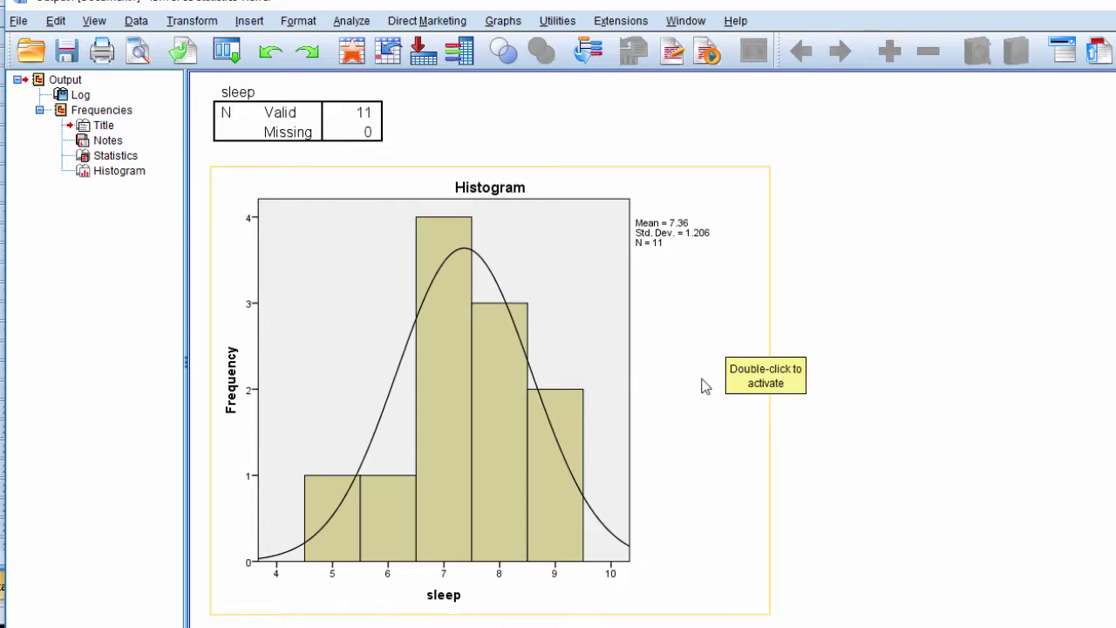
pyautogui.click(536, 268)
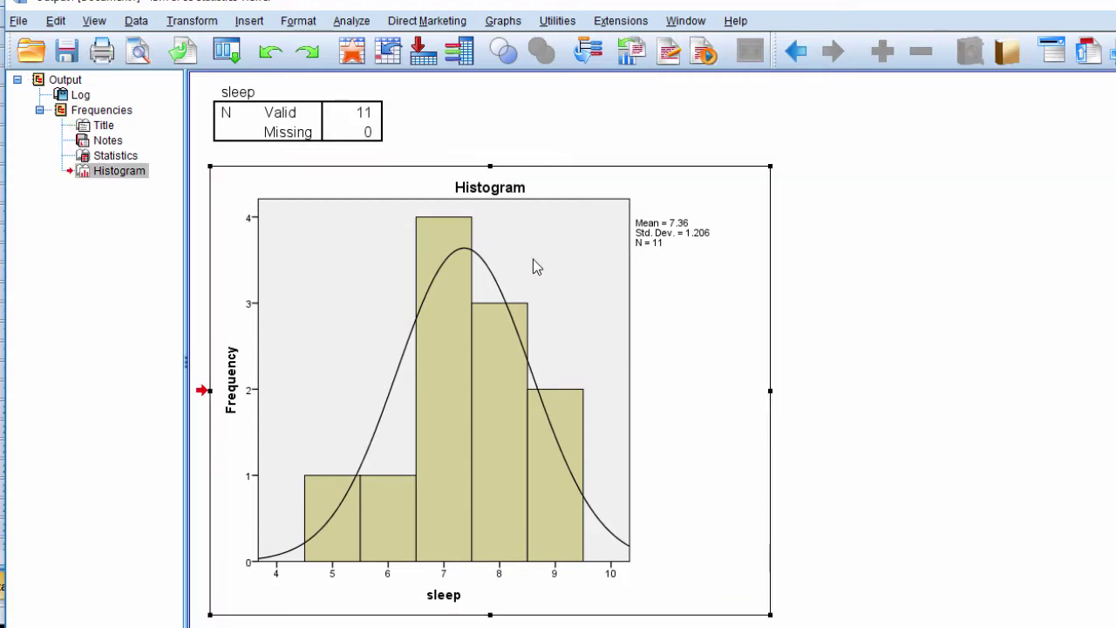
# Step: Open the histogram in Chart Editor and set the plot area's fill and border to Transparent
pyautogui.doubleClick(509, 307)
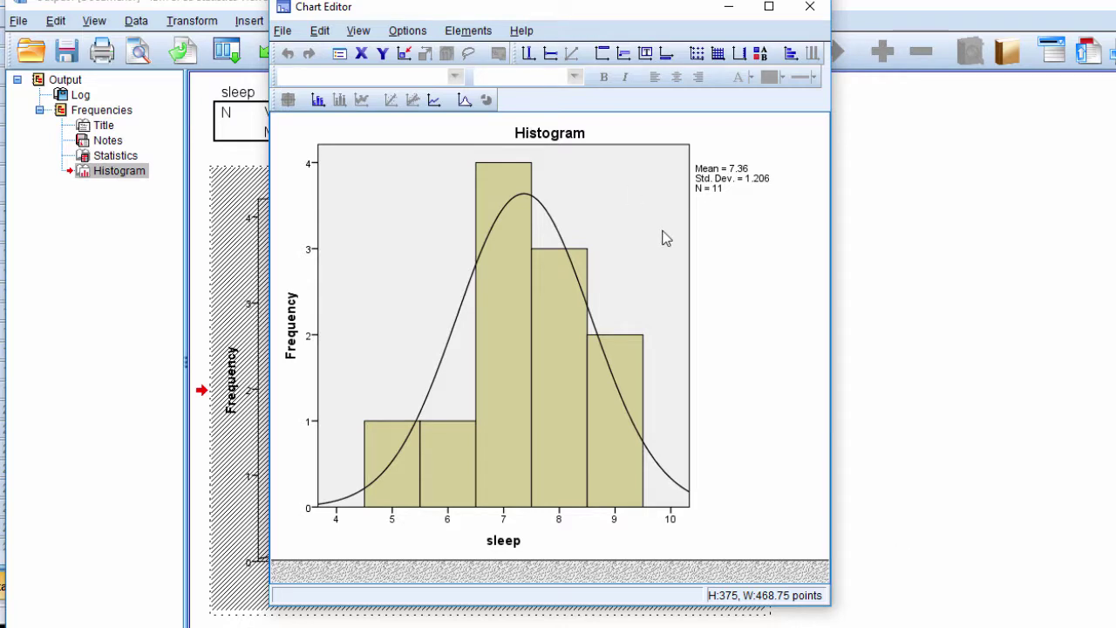
pyautogui.doubleClick(621, 207)
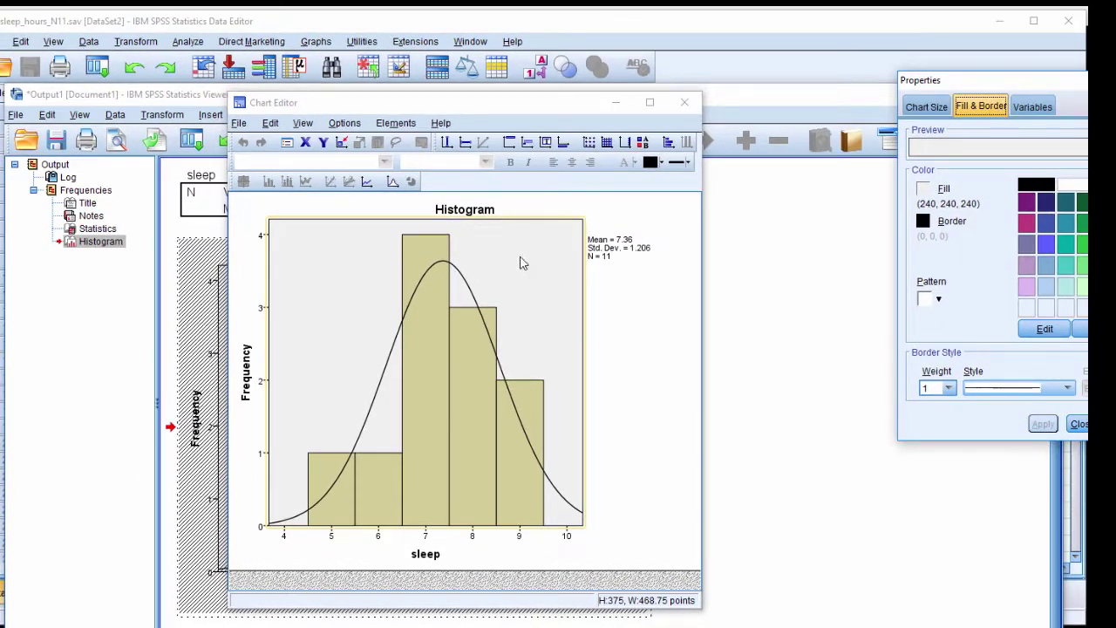
pyautogui.click(1082, 316)
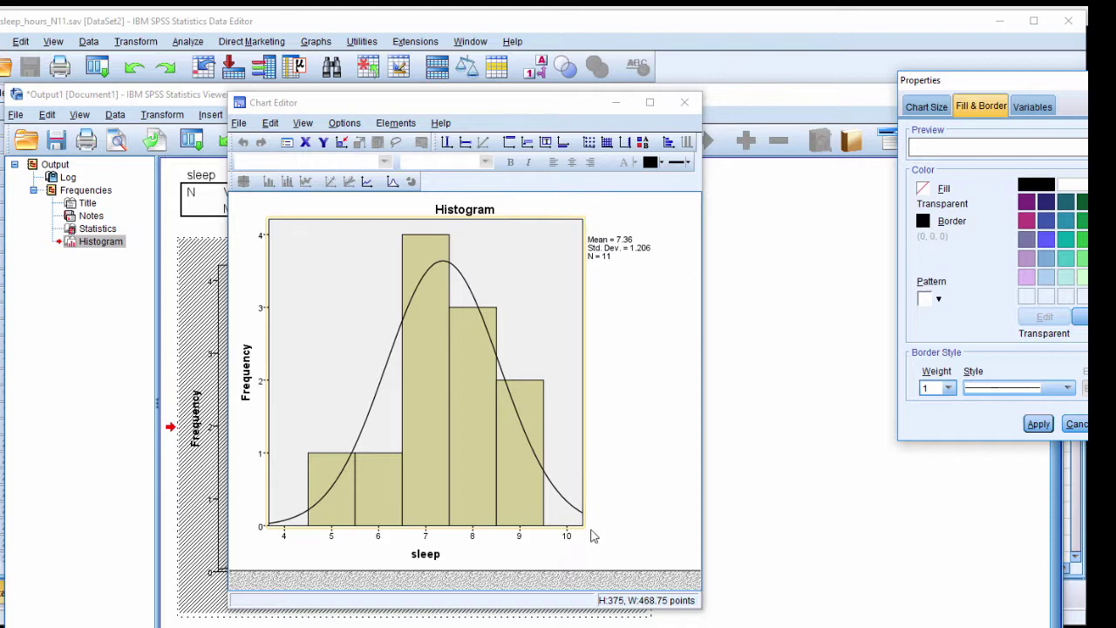
pyautogui.click(925, 223)
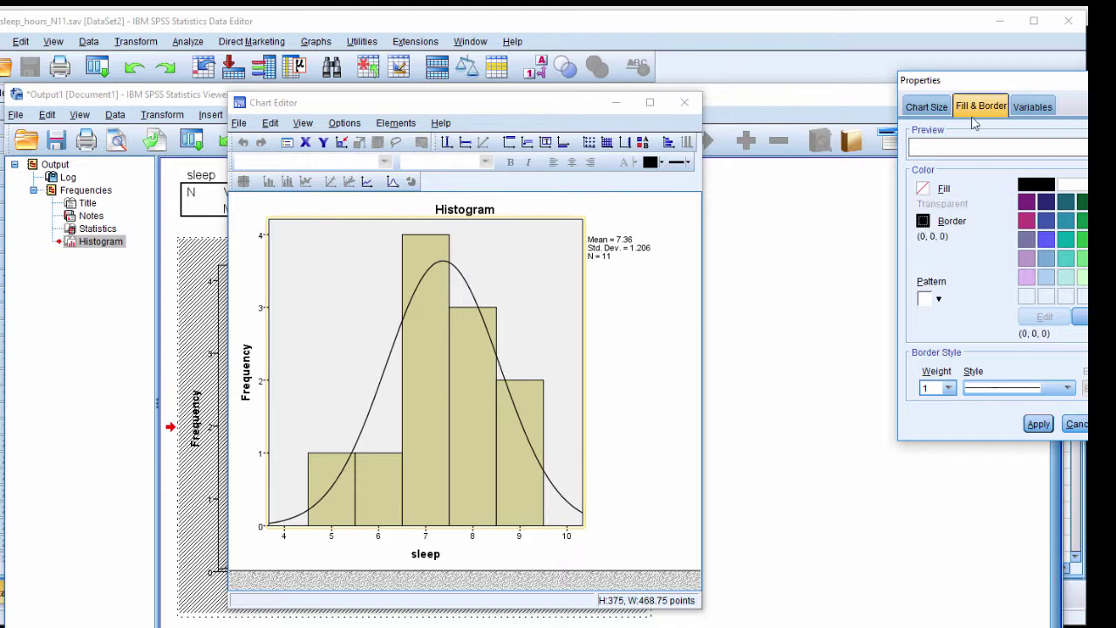
pyautogui.moveTo(1005, 82); pyautogui.dragTo(902, 94)
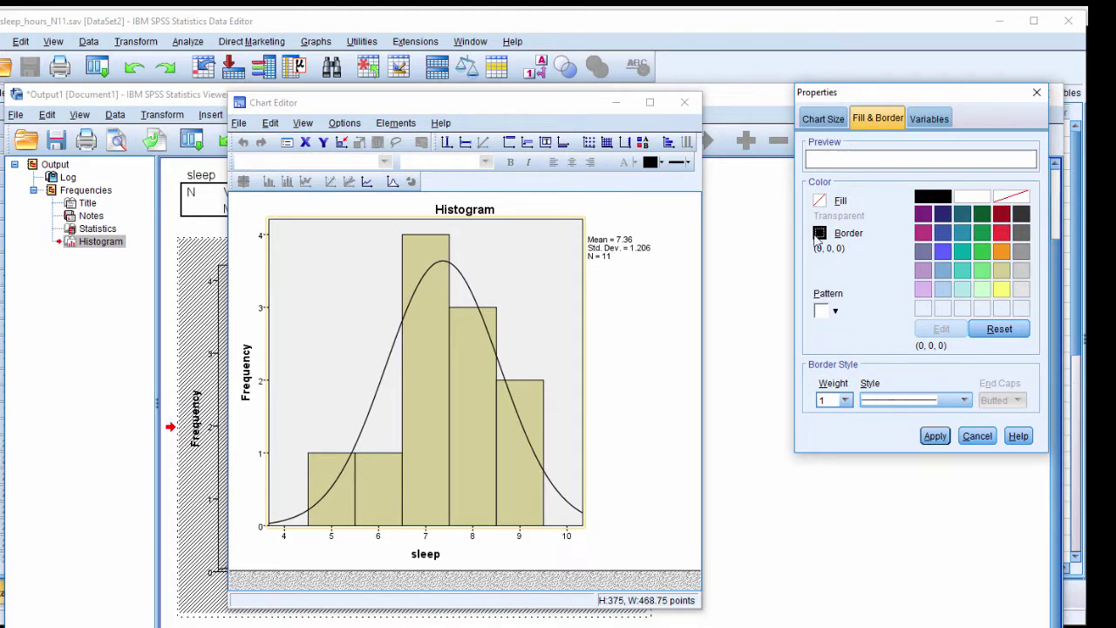
pyautogui.click(1018, 199)
pyautogui.click(820, 202)
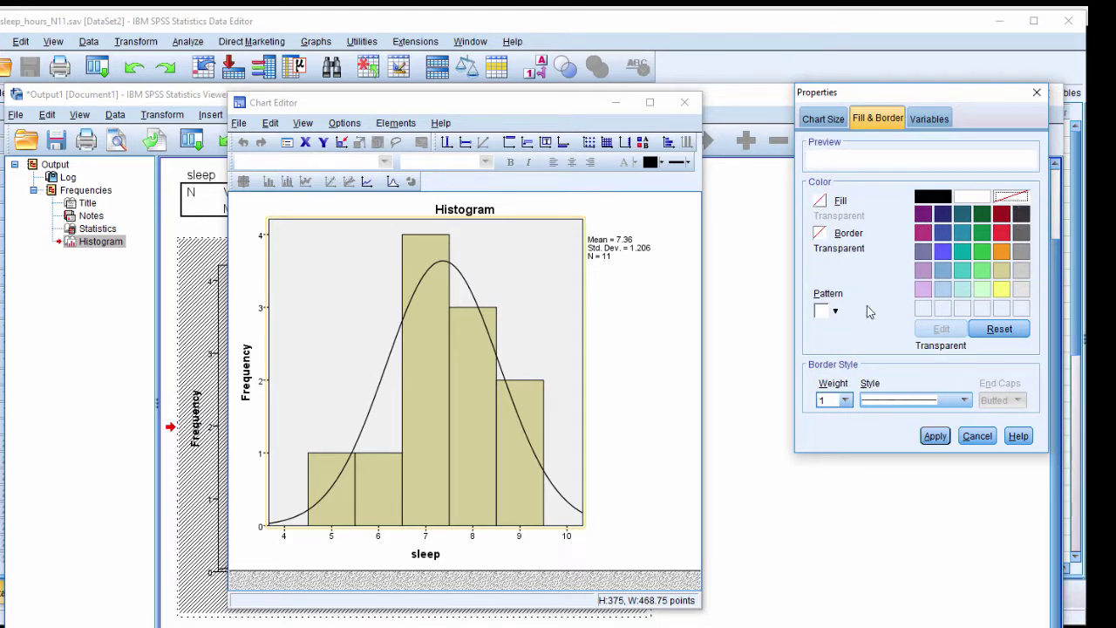
pyautogui.click(935, 436)
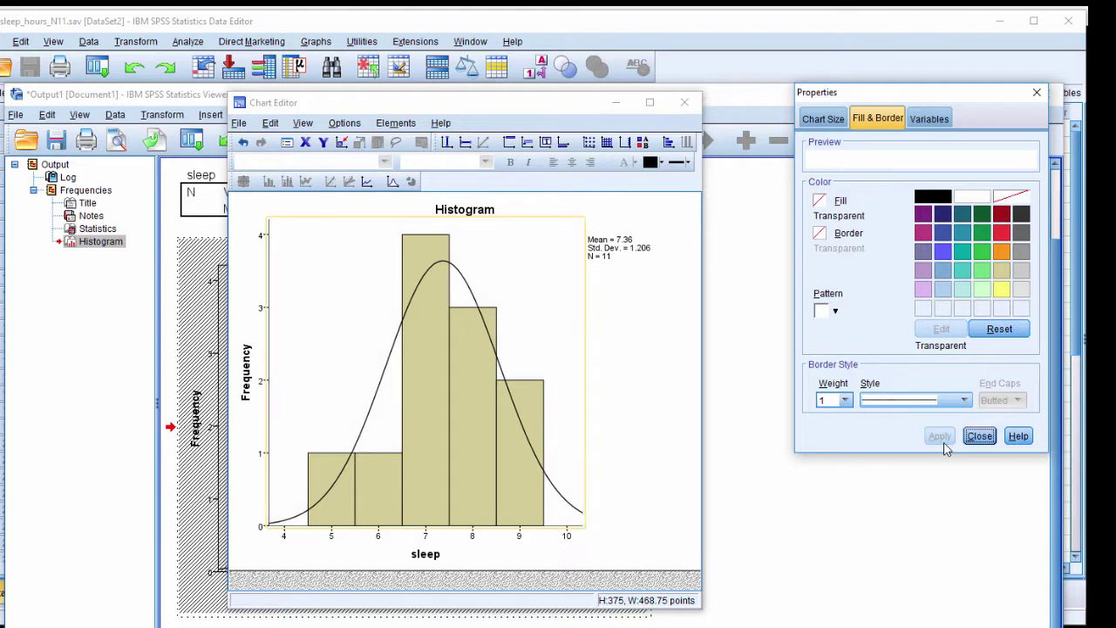
# Step: Delete the Histogram title and the Mean/Std. Dev./N statistics box from the chart
pyautogui.click(467, 214)
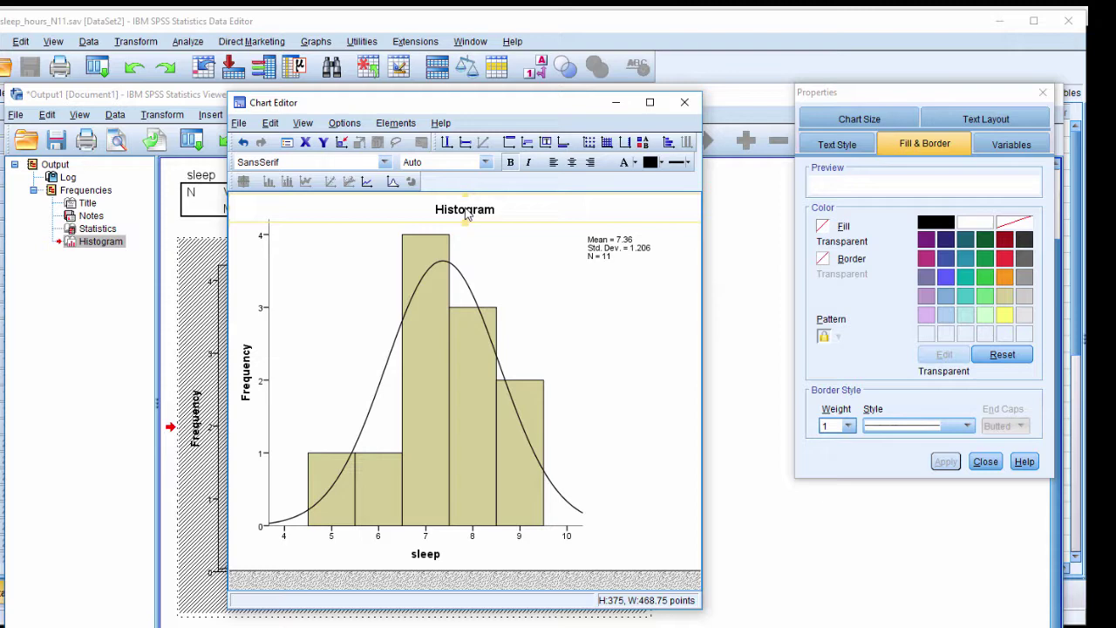
pyautogui.press('Delete')
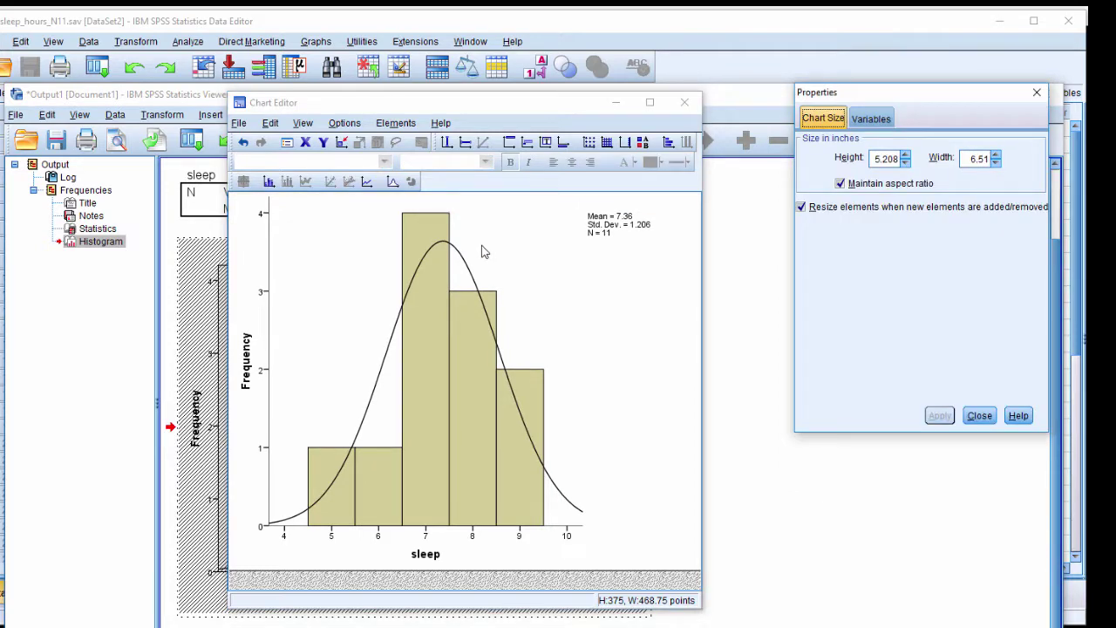
pyautogui.click(608, 246)
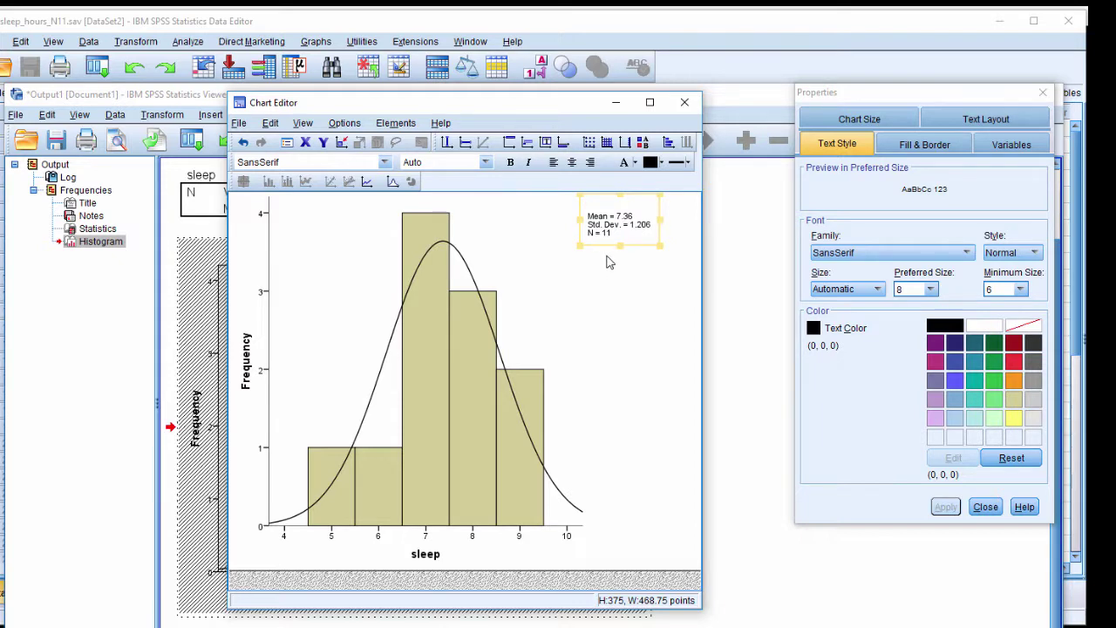
pyautogui.click(609, 262)
pyautogui.click(608, 231)
pyautogui.moveTo(608, 231); pyautogui.dragTo(543, 241)
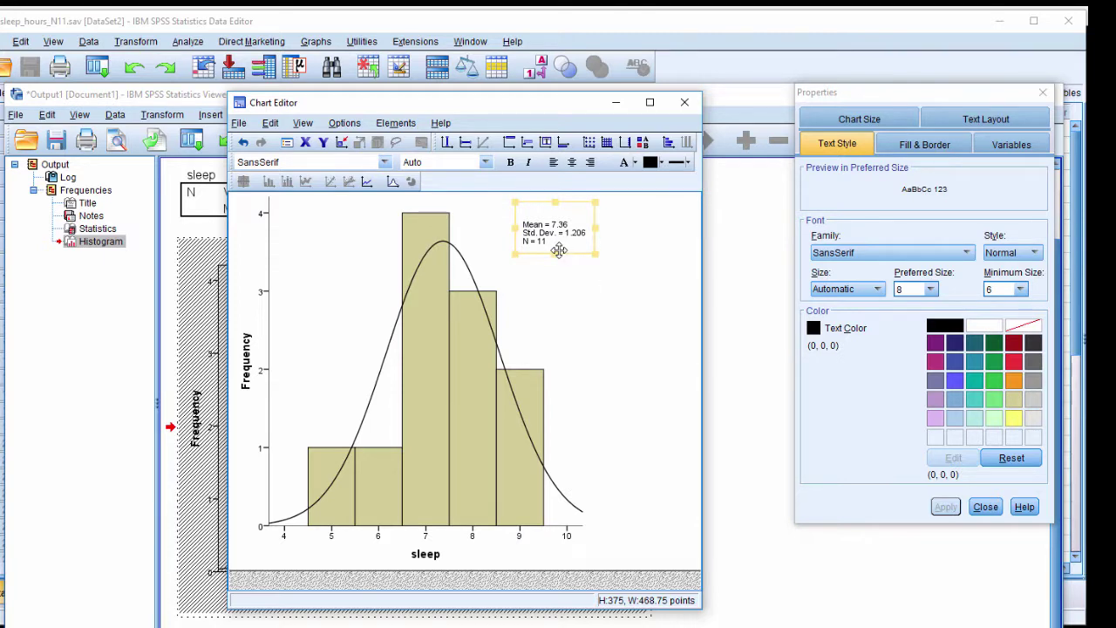
pyautogui.moveTo(558, 250); pyautogui.dragTo(549, 297)
pyautogui.press('Delete')
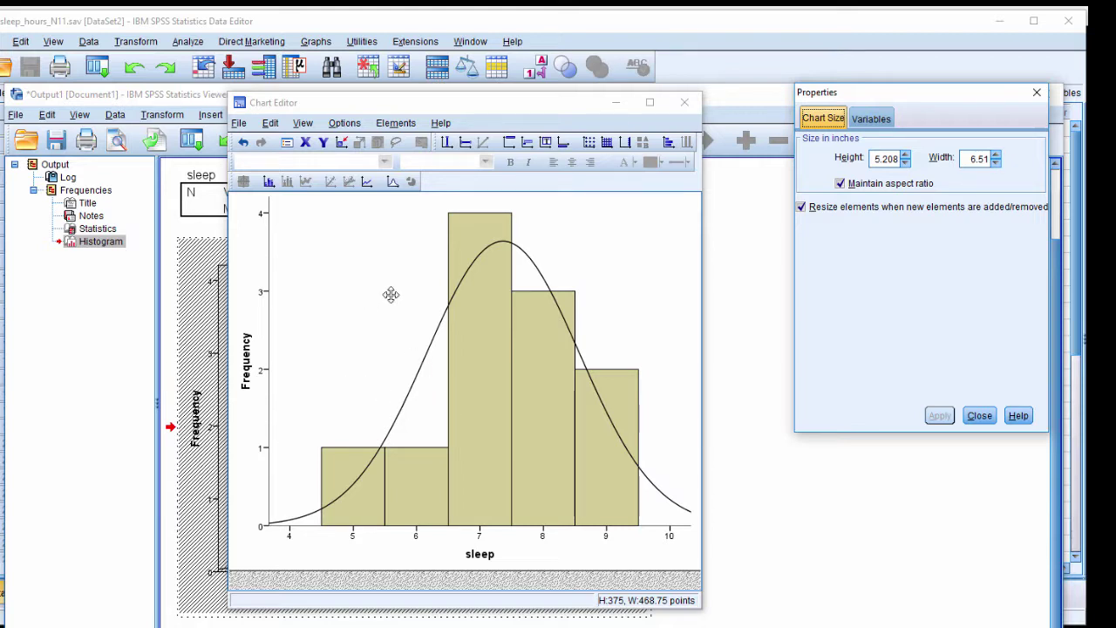
pyautogui.moveTo(894, 93); pyautogui.dragTo(849, 106)
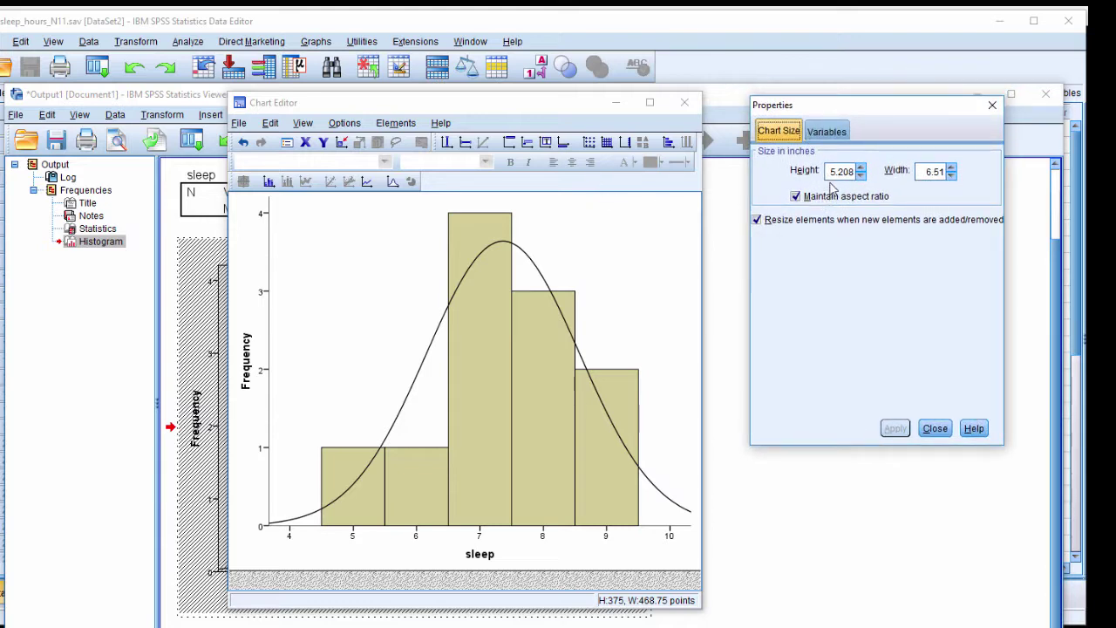
# Step: Reopen the histogram in Chart Editor and bring up the chart's properties
pyautogui.click(992, 105)
pyautogui.click(685, 104)
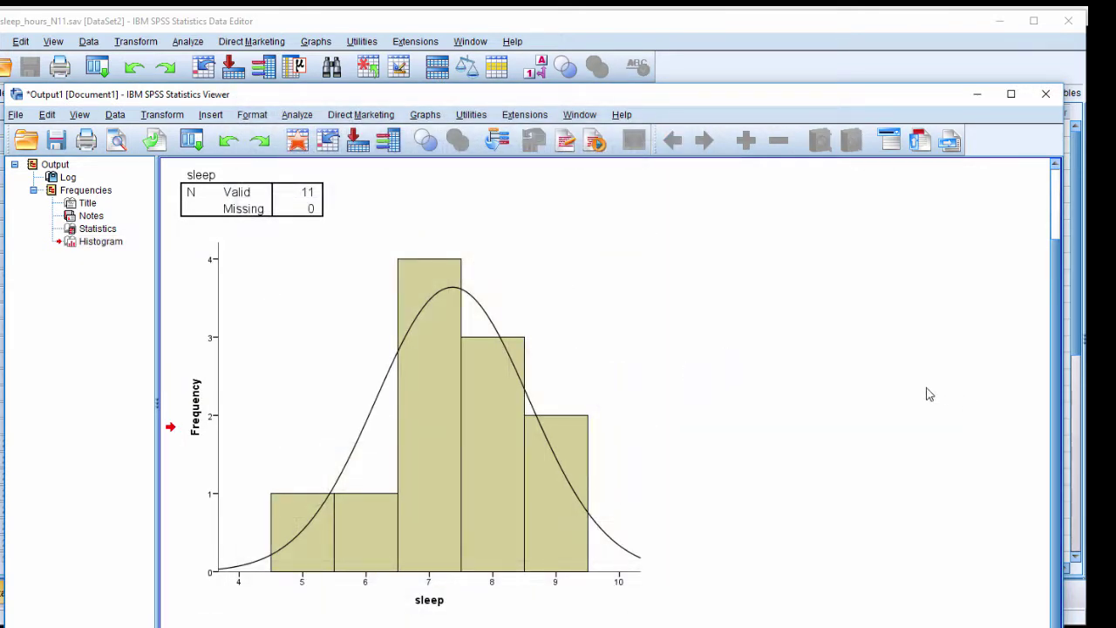
pyautogui.click(328, 335)
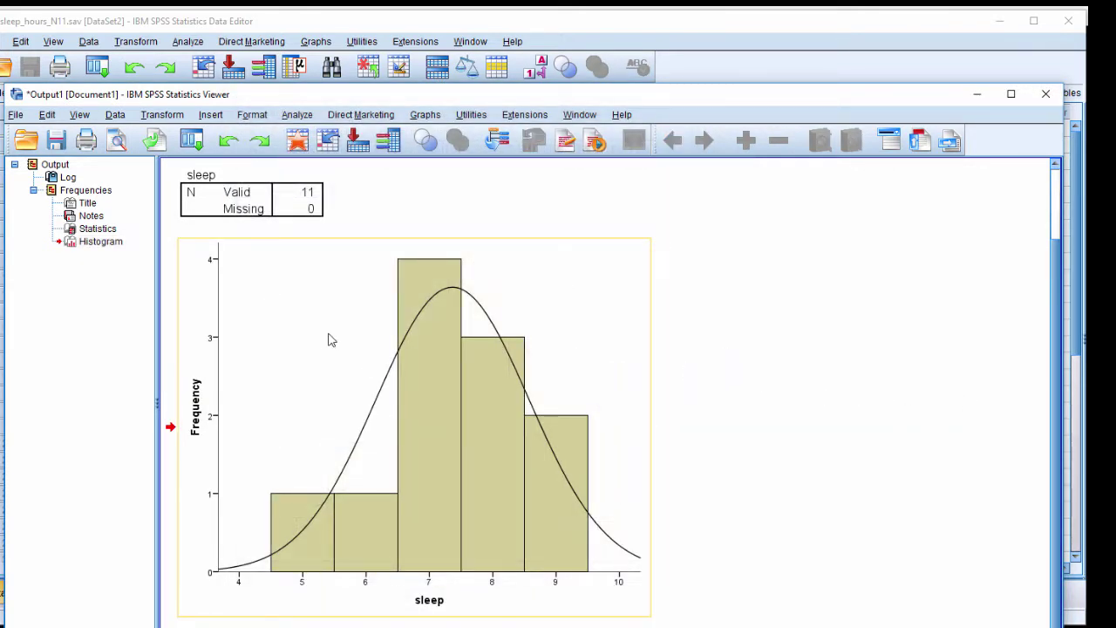
pyautogui.doubleClick(331, 340)
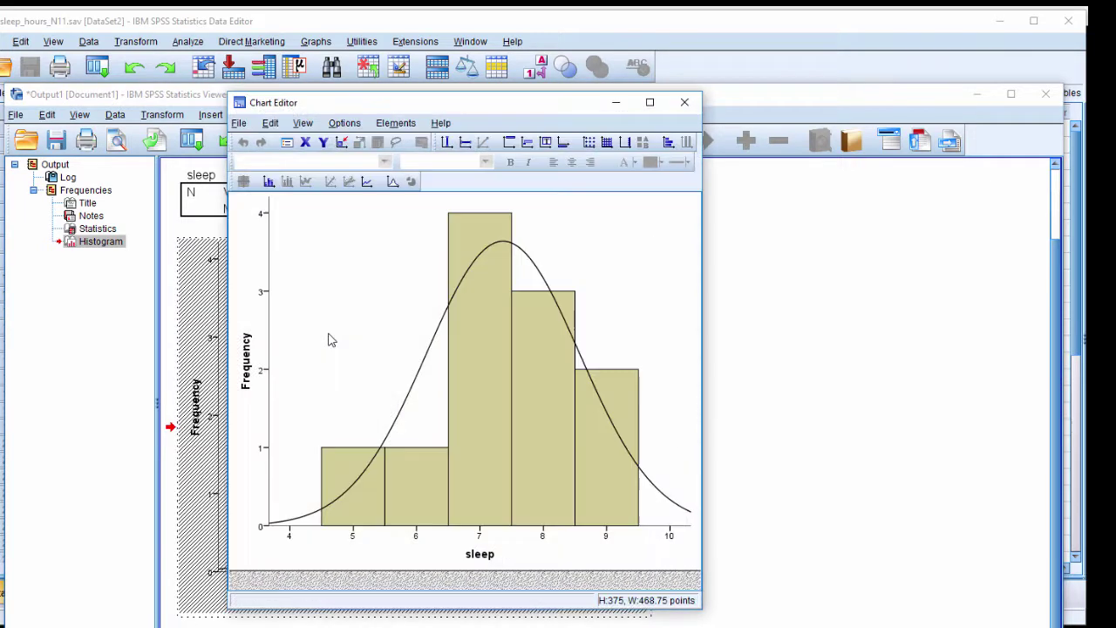
pyautogui.doubleClick(354, 275)
# Step: Turn off Maintain aspect ratio and set the chart height and width to 4.5 inches
pyautogui.click(779, 132)
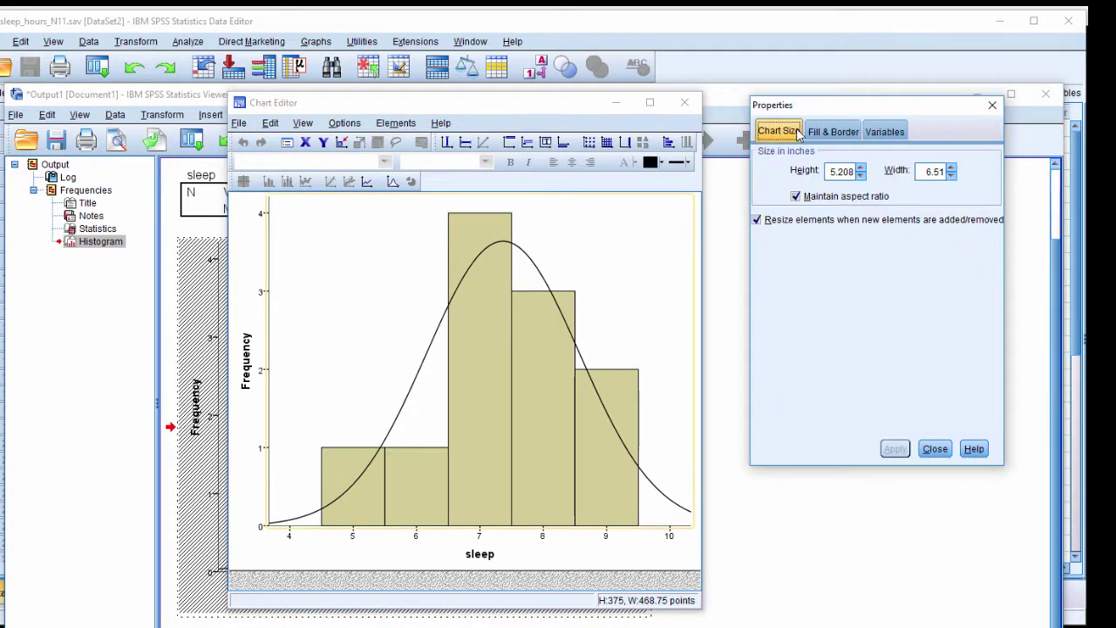
pyautogui.click(812, 202)
pyautogui.click(811, 202)
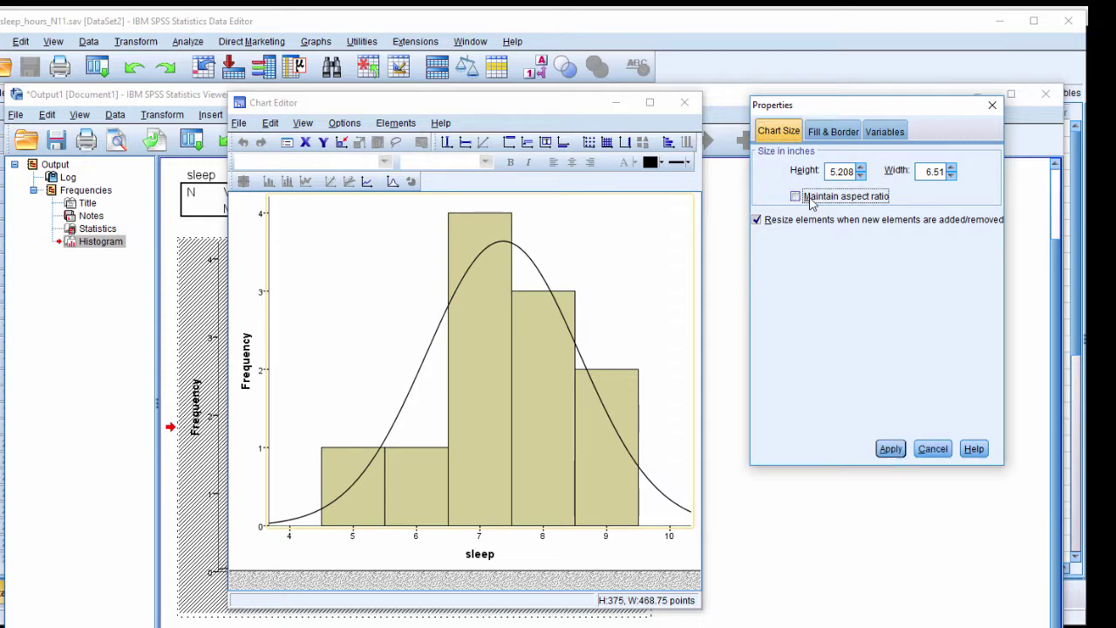
pyautogui.moveTo(832, 171); pyautogui.dragTo(888, 171)
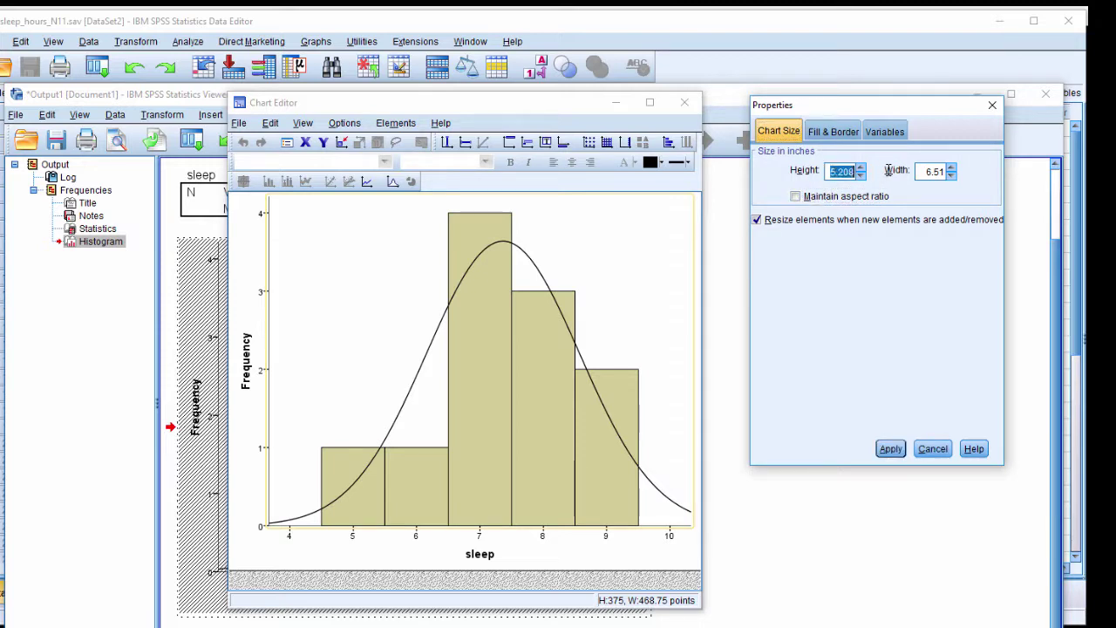
pyautogui.write('4.5')
pyautogui.moveTo(928, 171); pyautogui.dragTo(961, 171)
pyautogui.write('4.5')
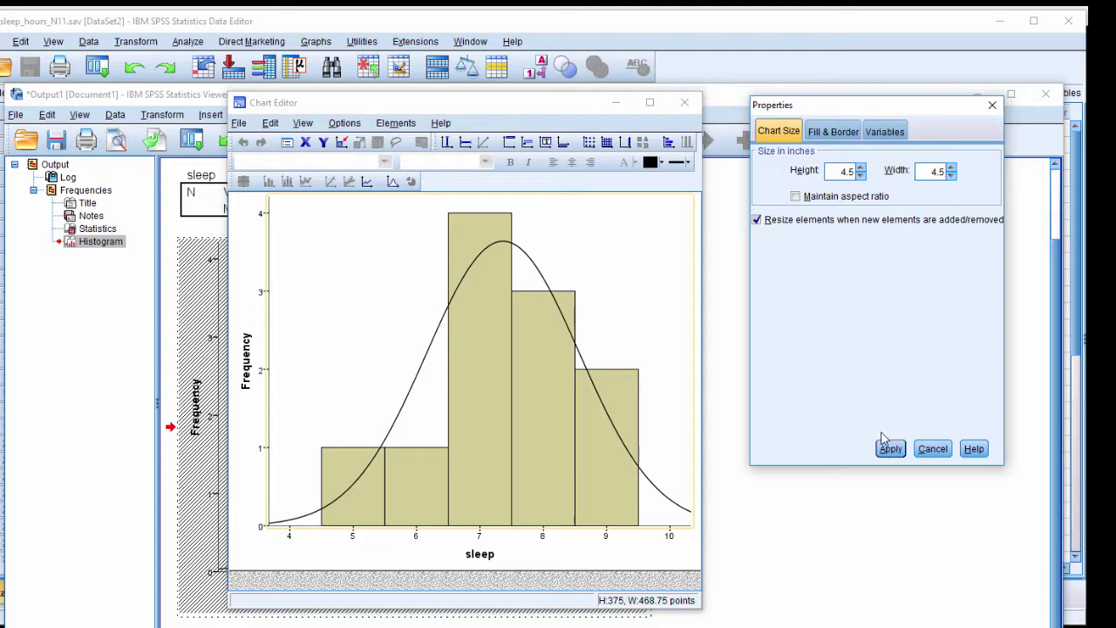
pyautogui.click(889, 448)
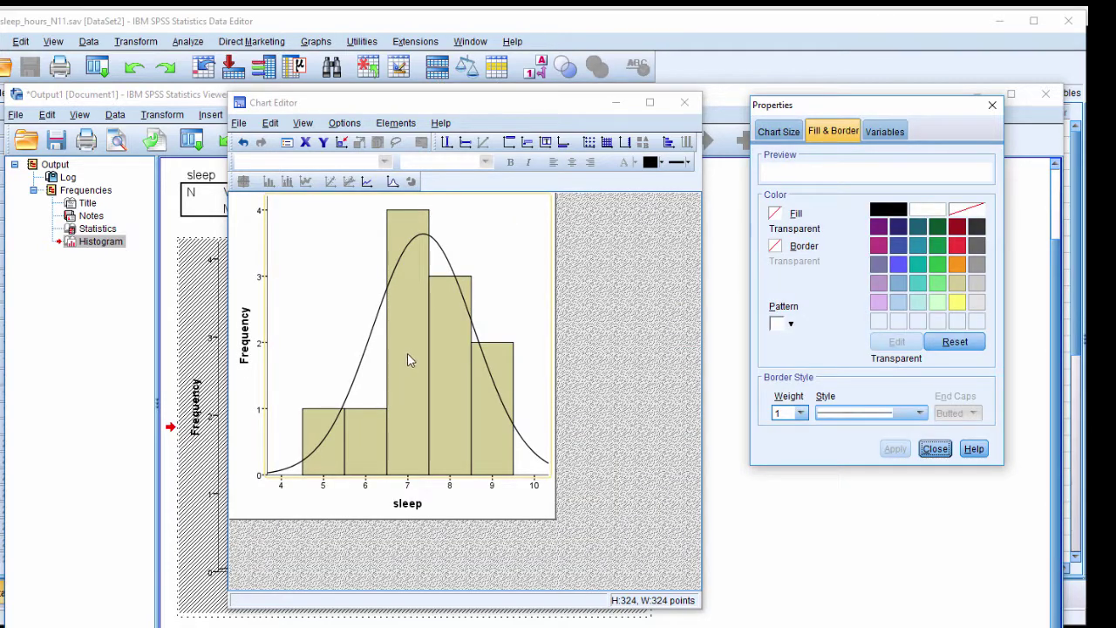
# Step: Fill all the histogram bars with the light-blue (172, 208, 238) swatch
pyautogui.click(408, 352)
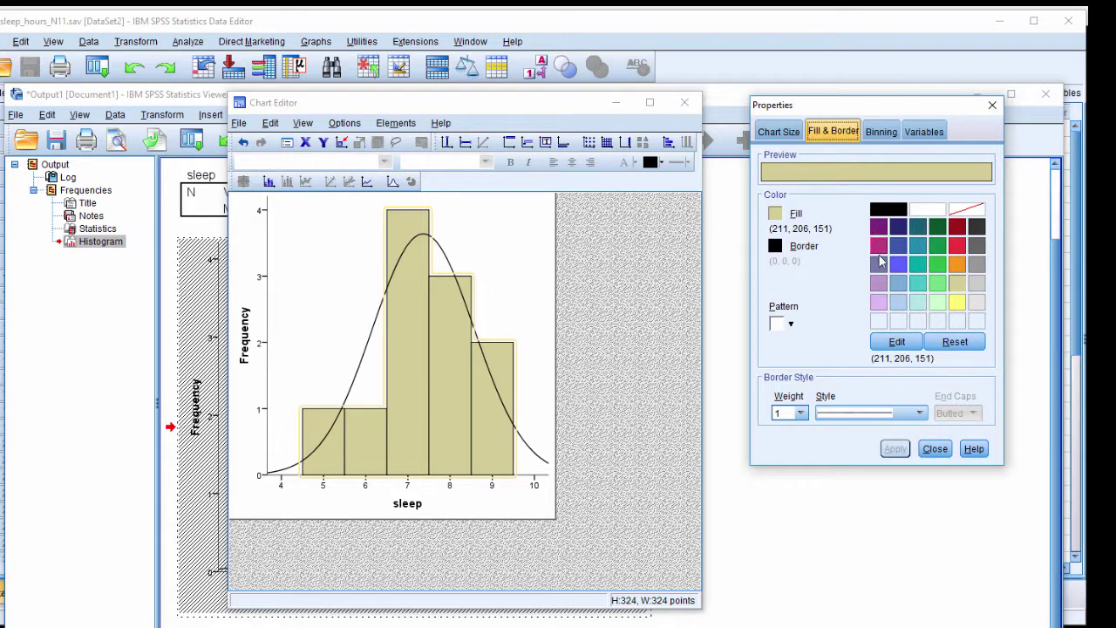
pyautogui.click(899, 305)
pyautogui.click(894, 448)
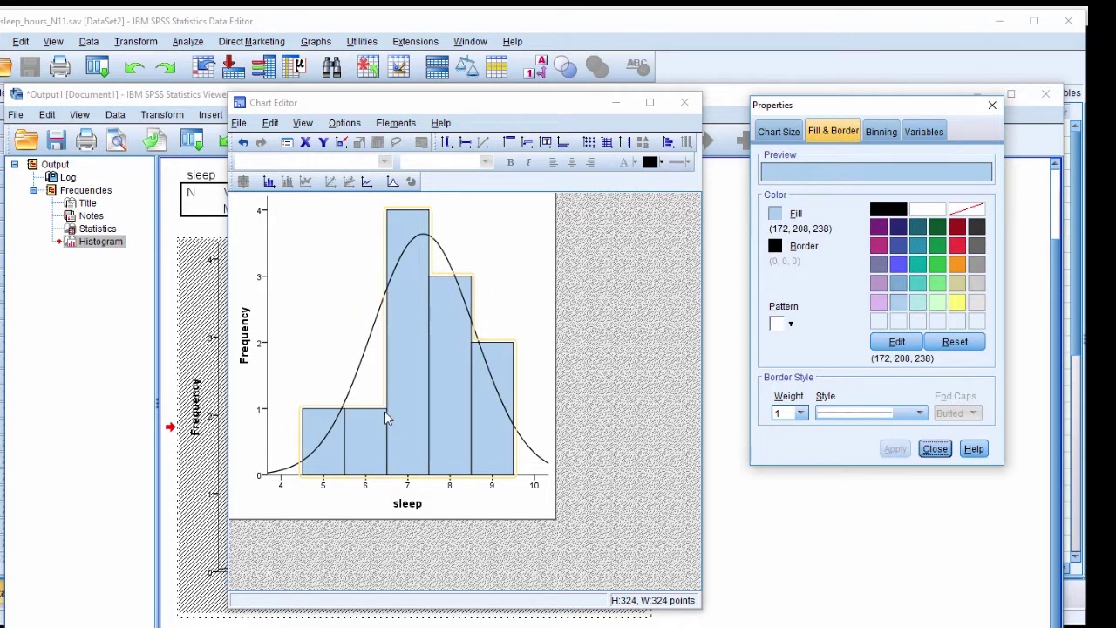
# Step: Set the x-axis tick labels to bold at preferred size 12
pyautogui.click(368, 487)
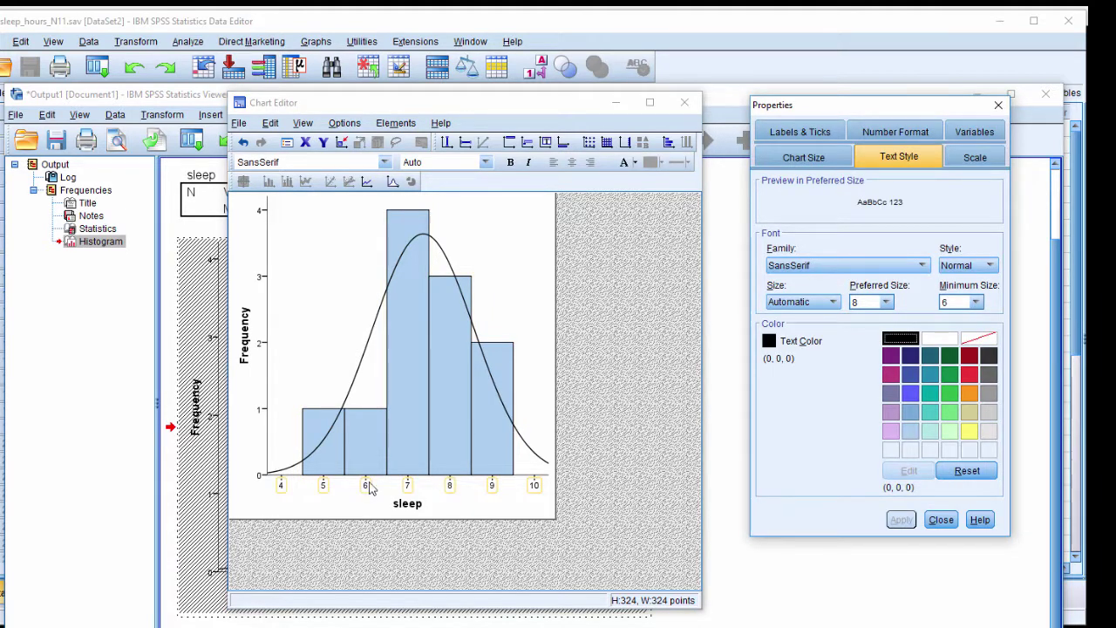
pyautogui.click(886, 302)
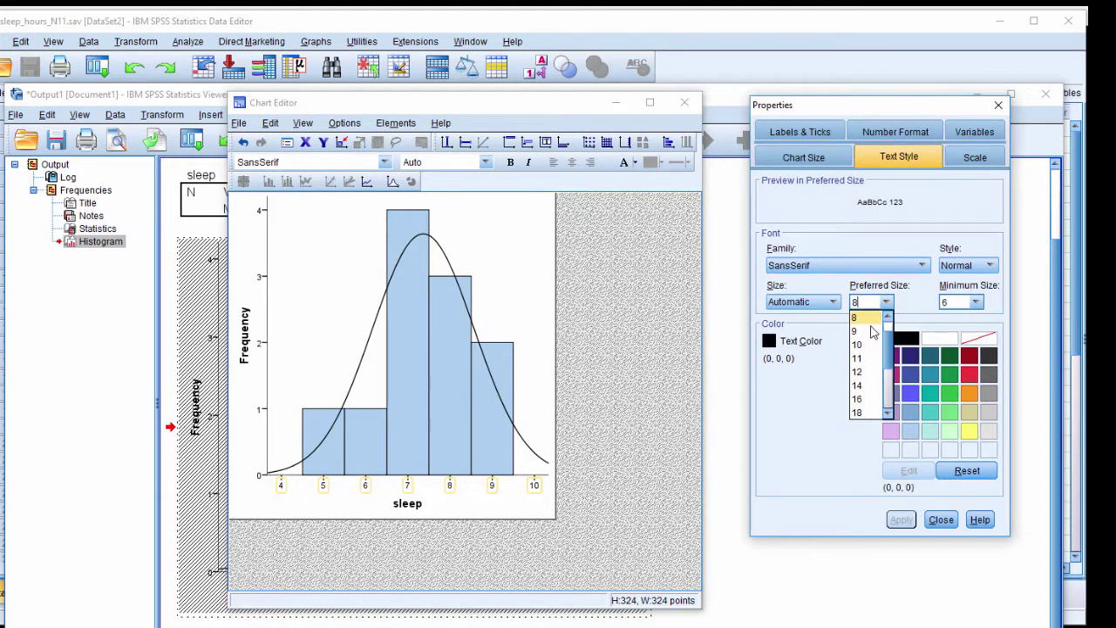
pyautogui.click(863, 372)
pyautogui.click(965, 266)
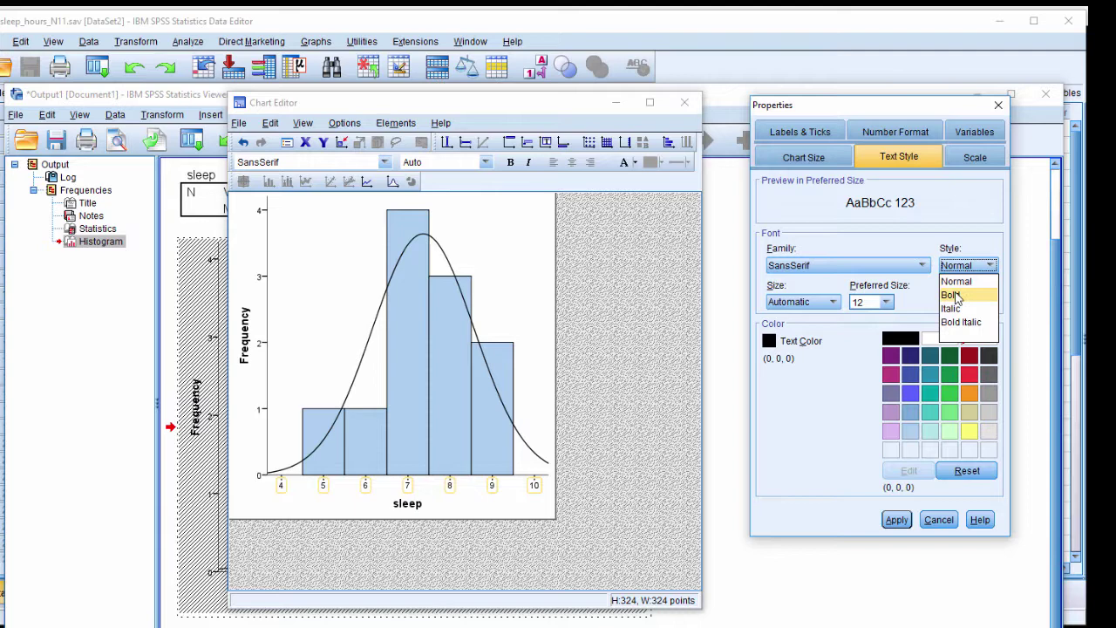
pyautogui.click(957, 296)
pyautogui.click(896, 519)
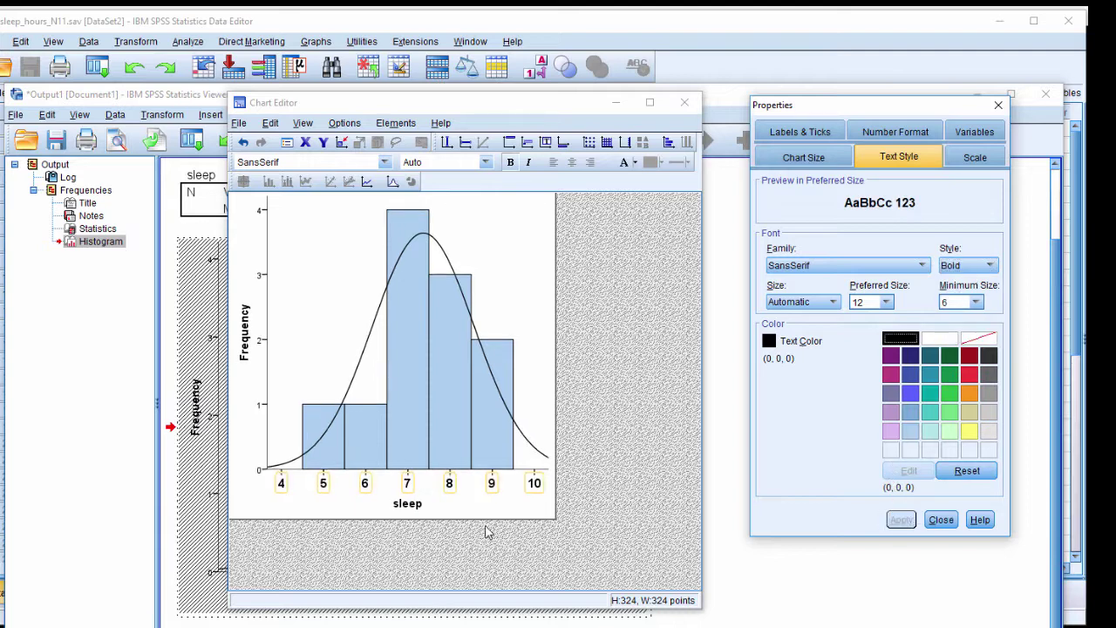
pyautogui.click(410, 511)
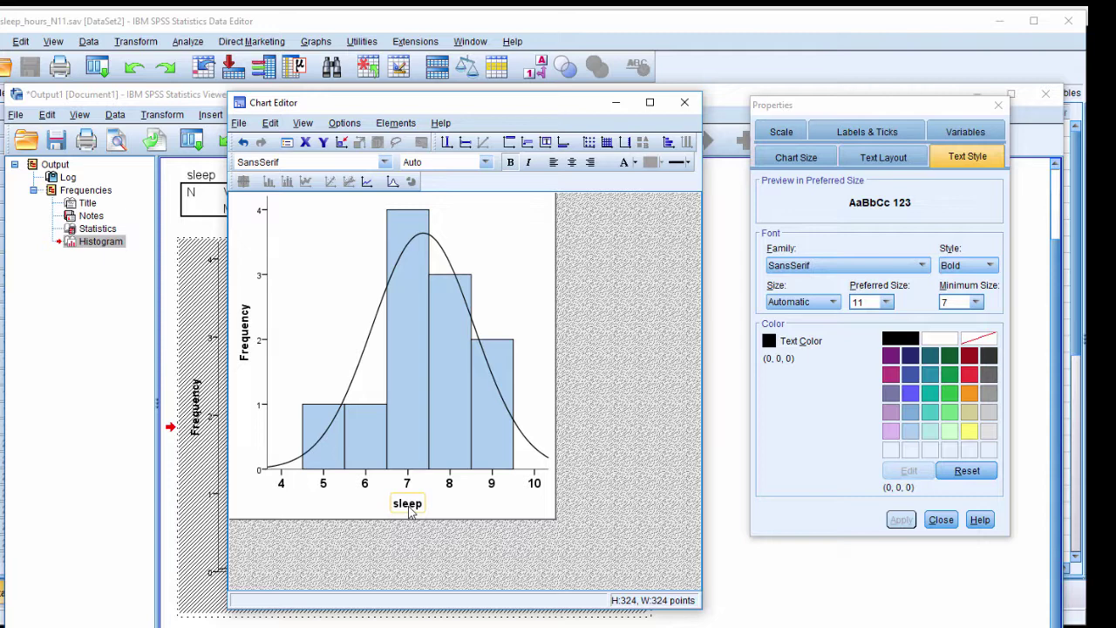
# Step: Capitalise the x-axis title so it reads 'Sleep'
pyautogui.click(411, 511)
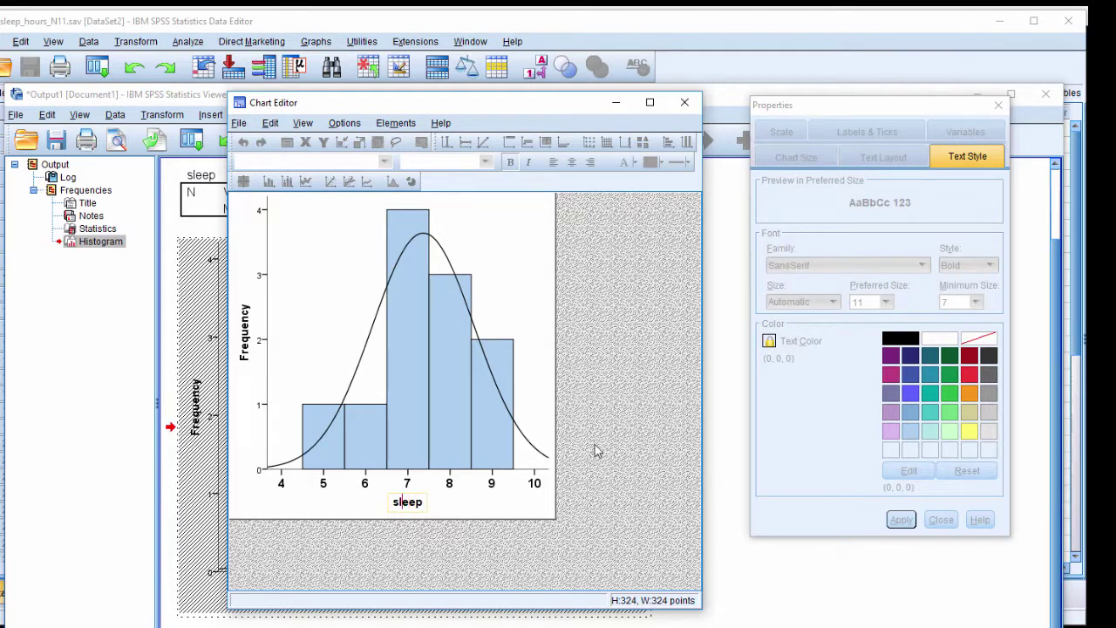
pyautogui.press('BackSpace')
pyautogui.write('S')
pyautogui.click(596, 451)
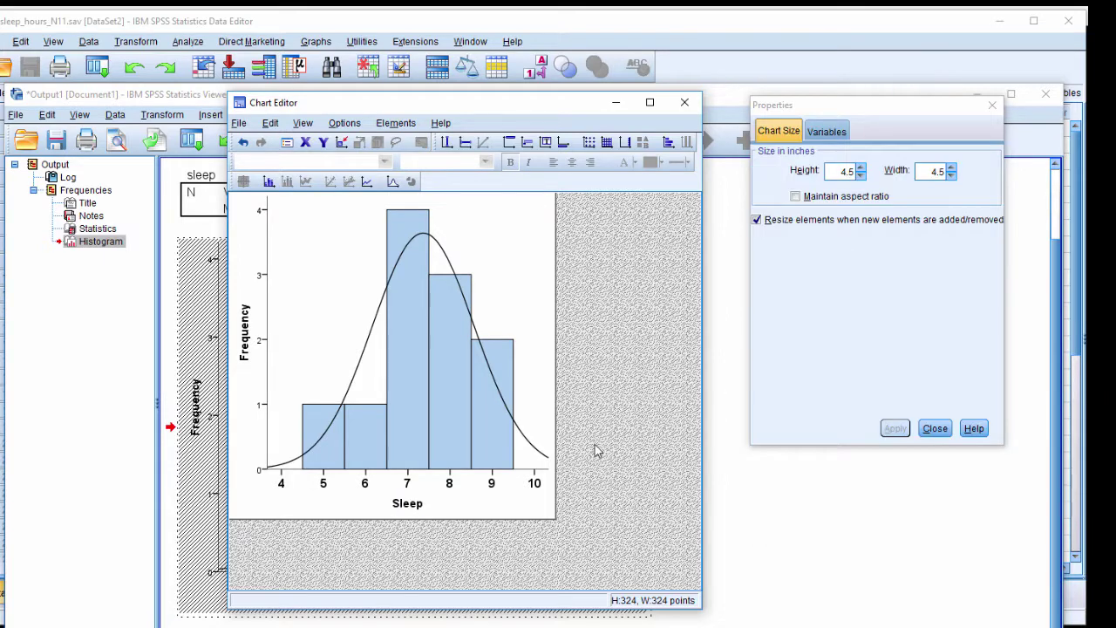
# Step: Set the Sleep axis title to preferred size 12
pyautogui.click(411, 507)
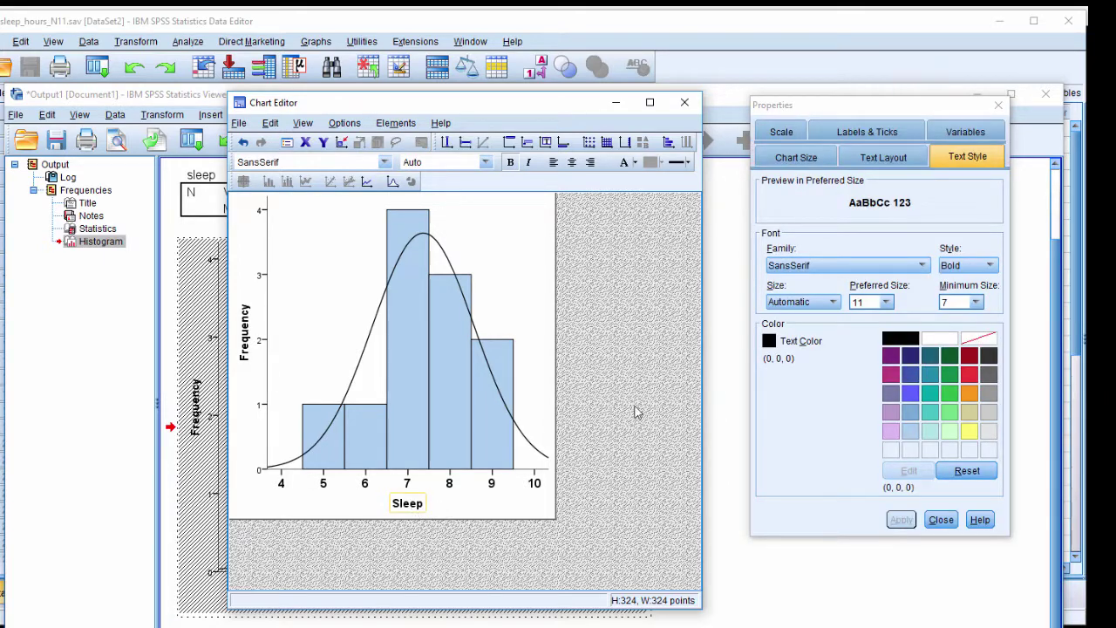
pyautogui.click(886, 302)
pyautogui.click(858, 373)
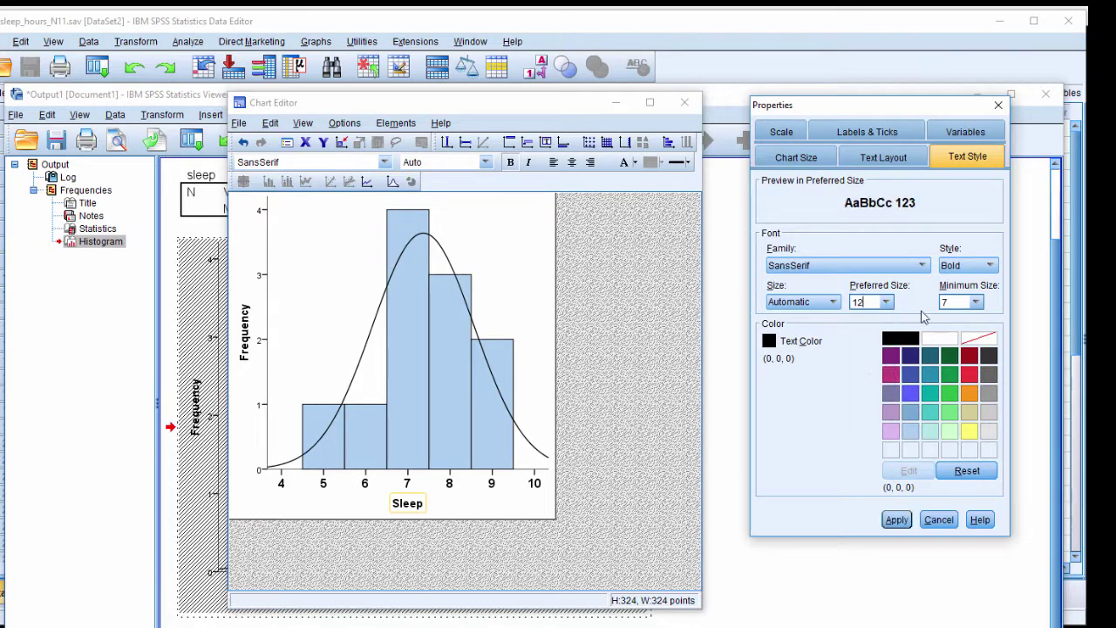
pyautogui.click(900, 522)
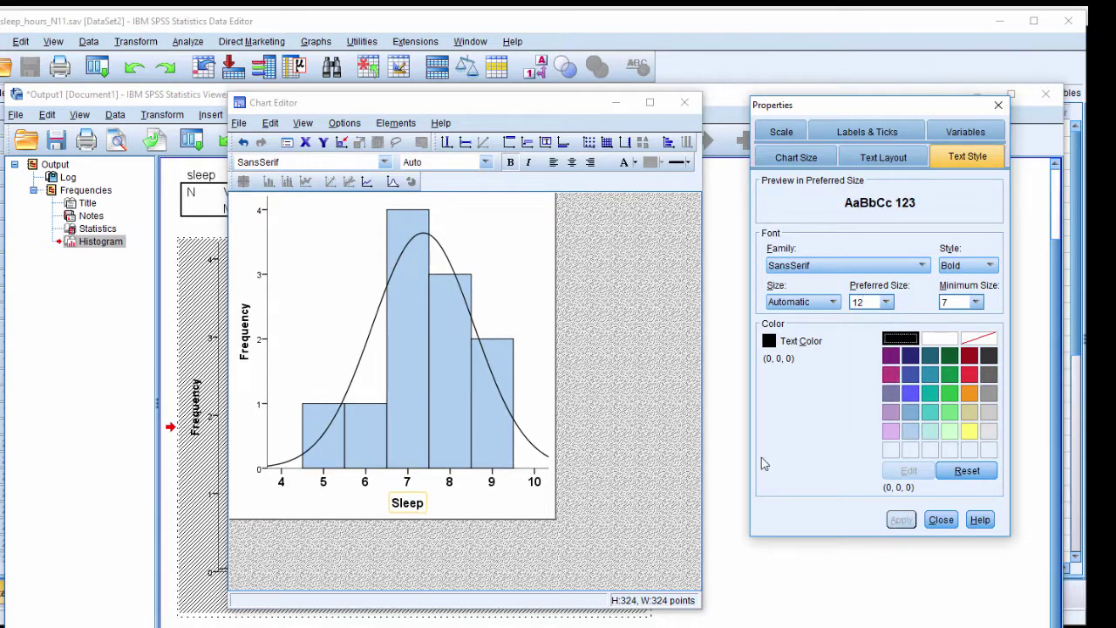
# Step: Set the Frequency axis title to preferred size 12
pyautogui.click(247, 325)
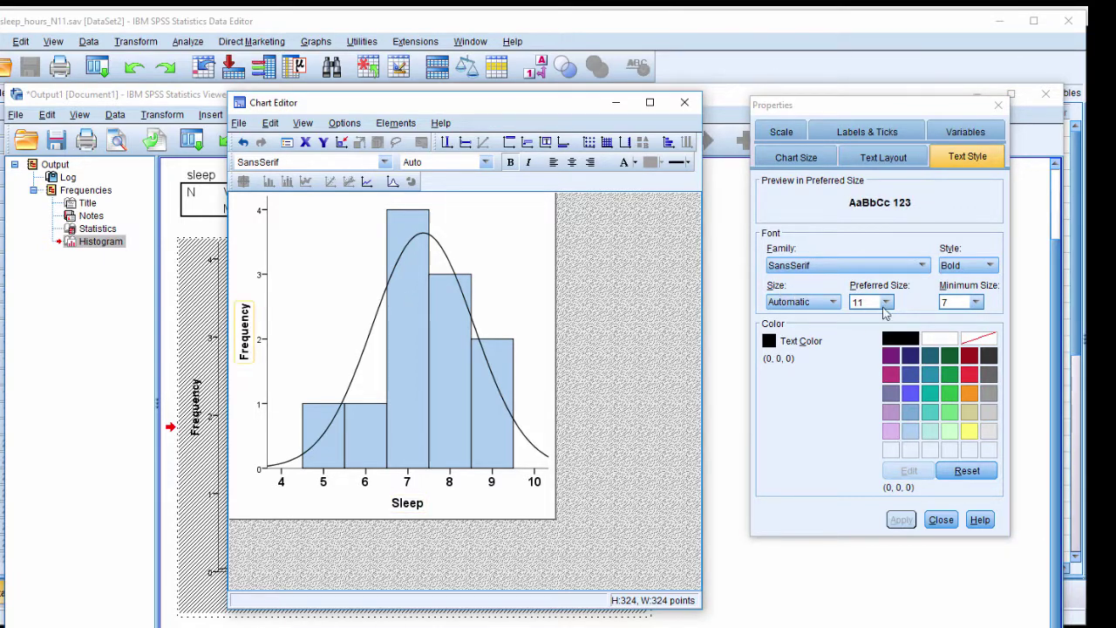
pyautogui.click(885, 302)
pyautogui.click(859, 371)
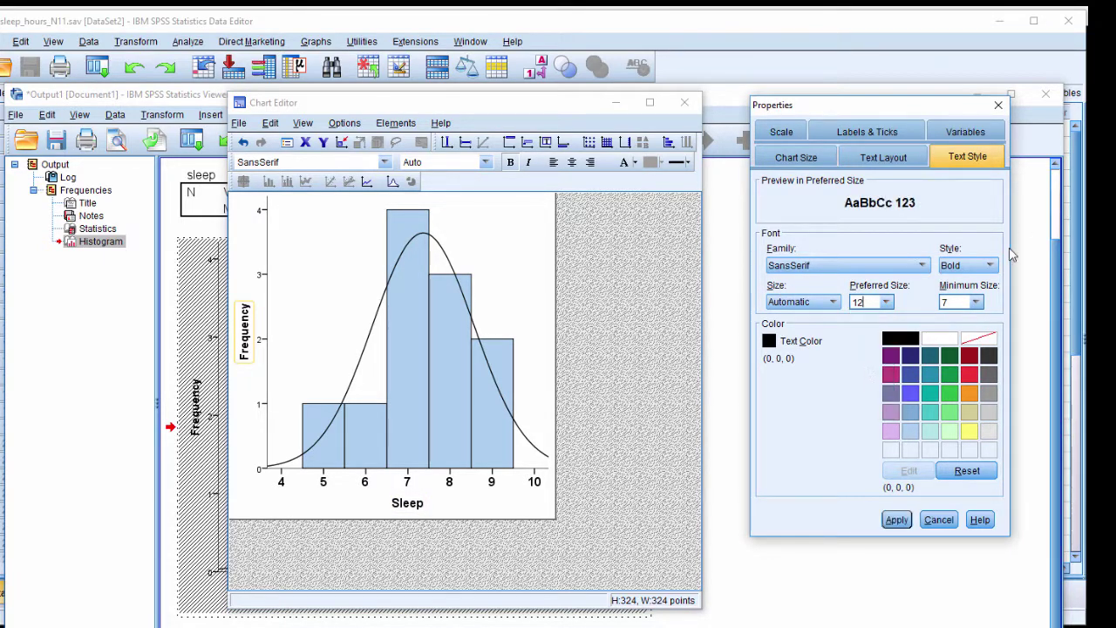
pyautogui.click(901, 520)
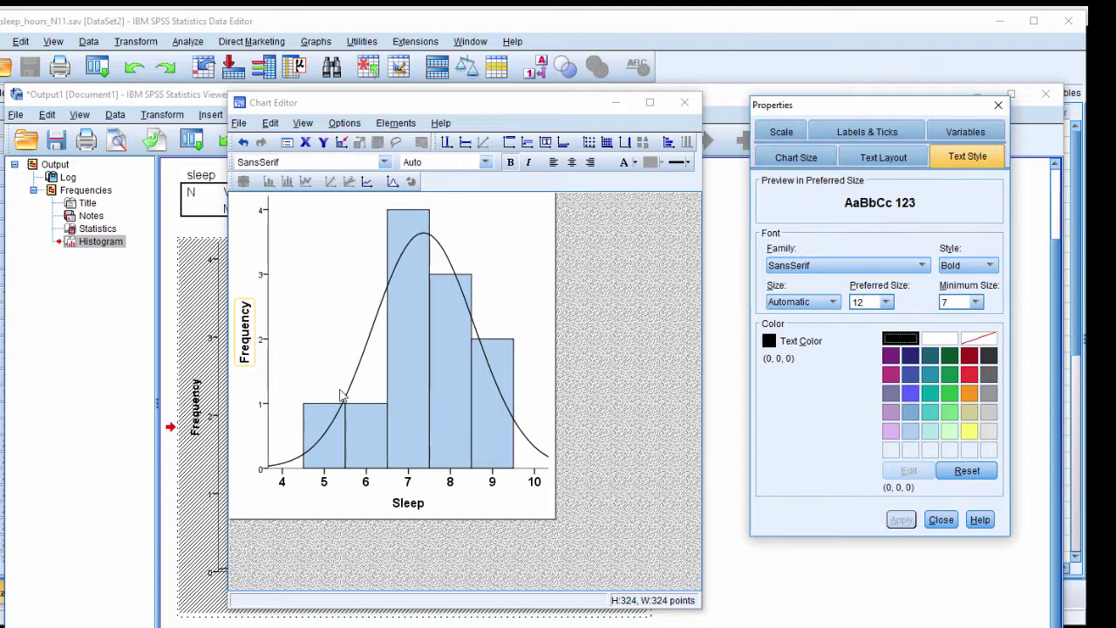
# Step: Make the y-axis tick numbers bold at preferred size 12
pyautogui.click(263, 343)
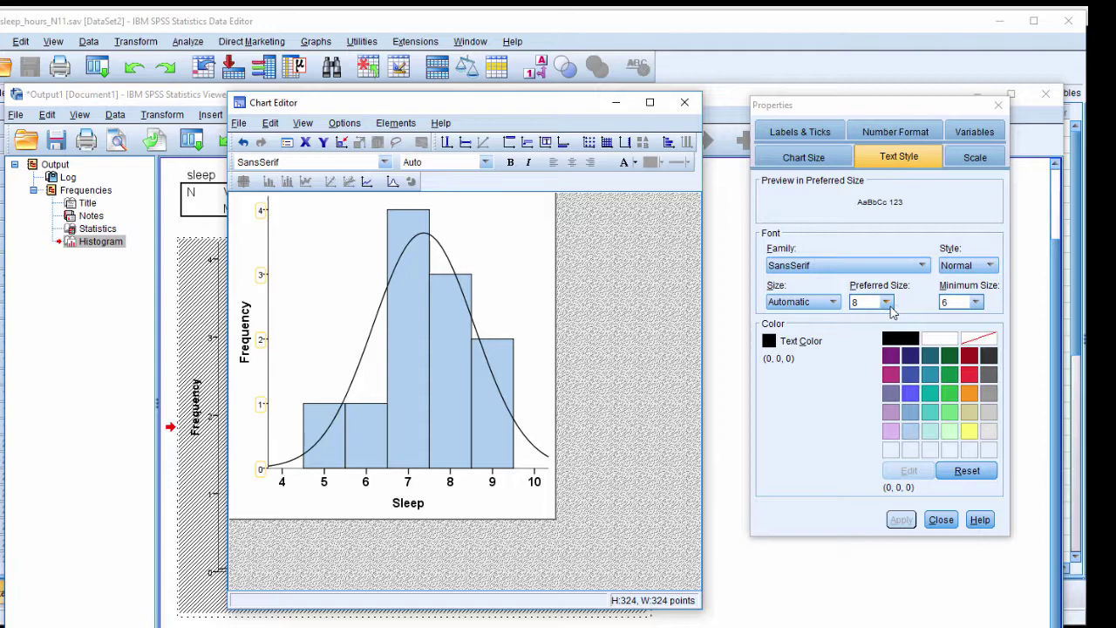
pyautogui.click(887, 304)
pyautogui.click(862, 374)
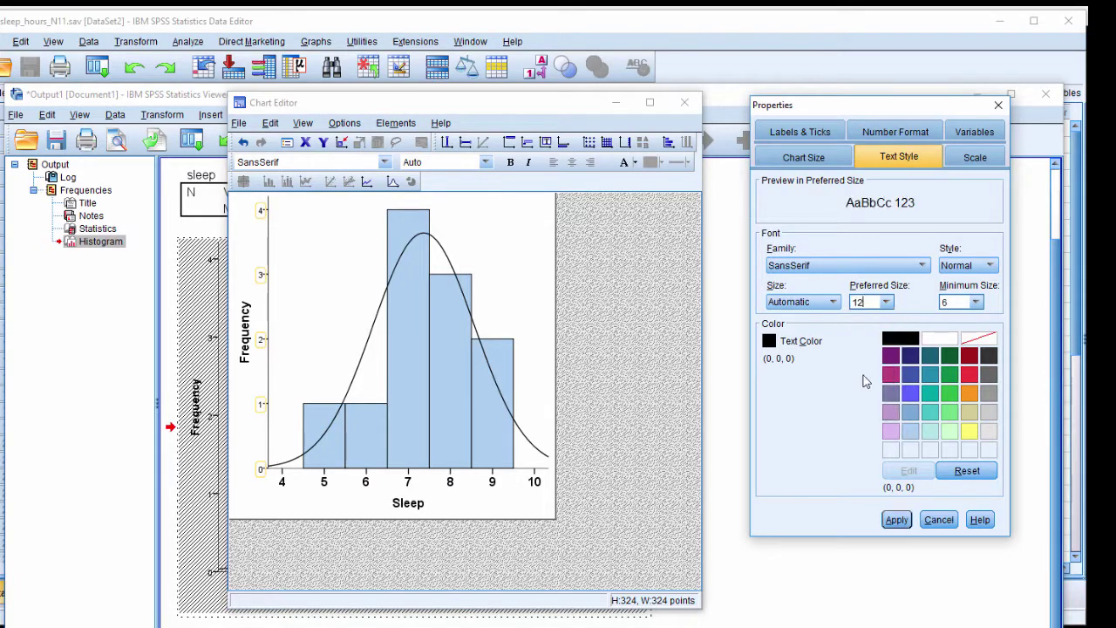
pyautogui.click(970, 265)
pyautogui.click(960, 292)
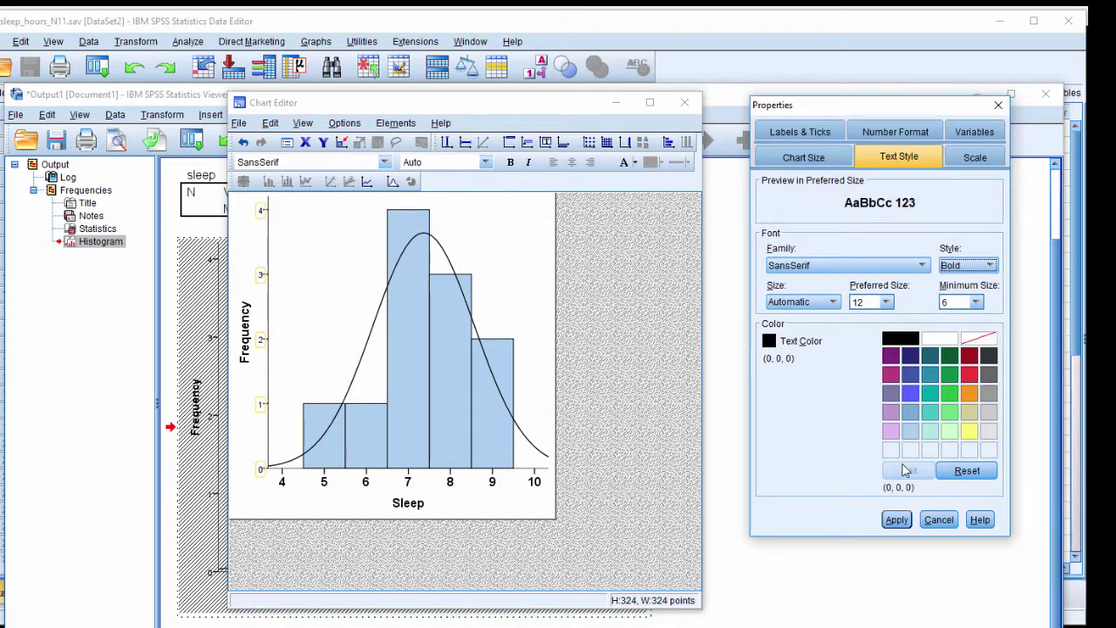
pyautogui.click(897, 520)
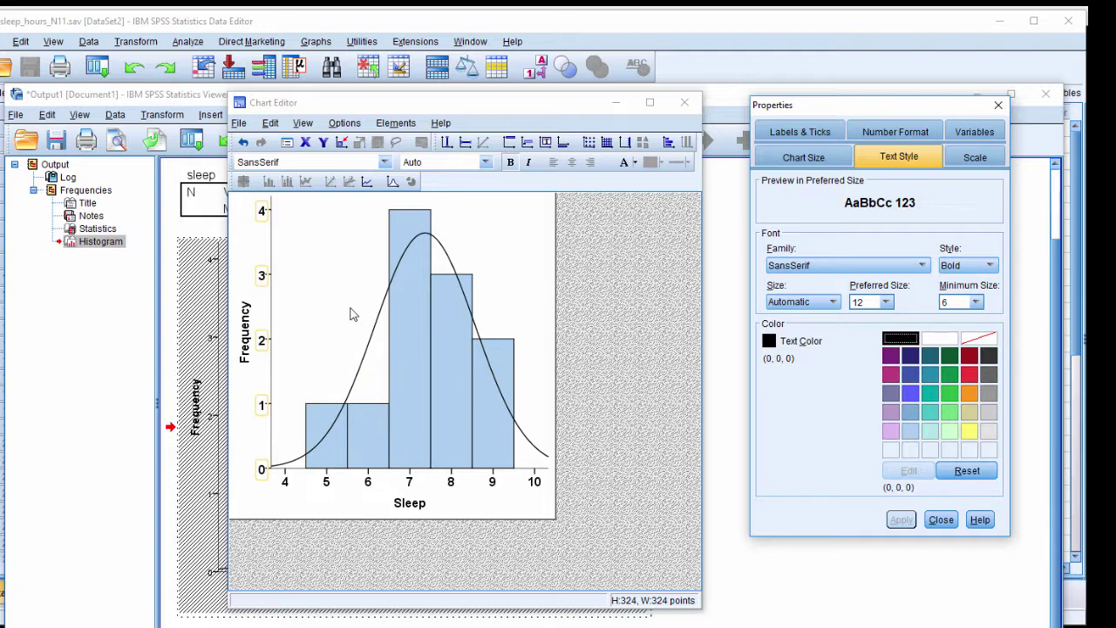
# Step: Set the x-axis scale to a fixed minimum of 2 and maximum of 12
pyautogui.click(327, 486)
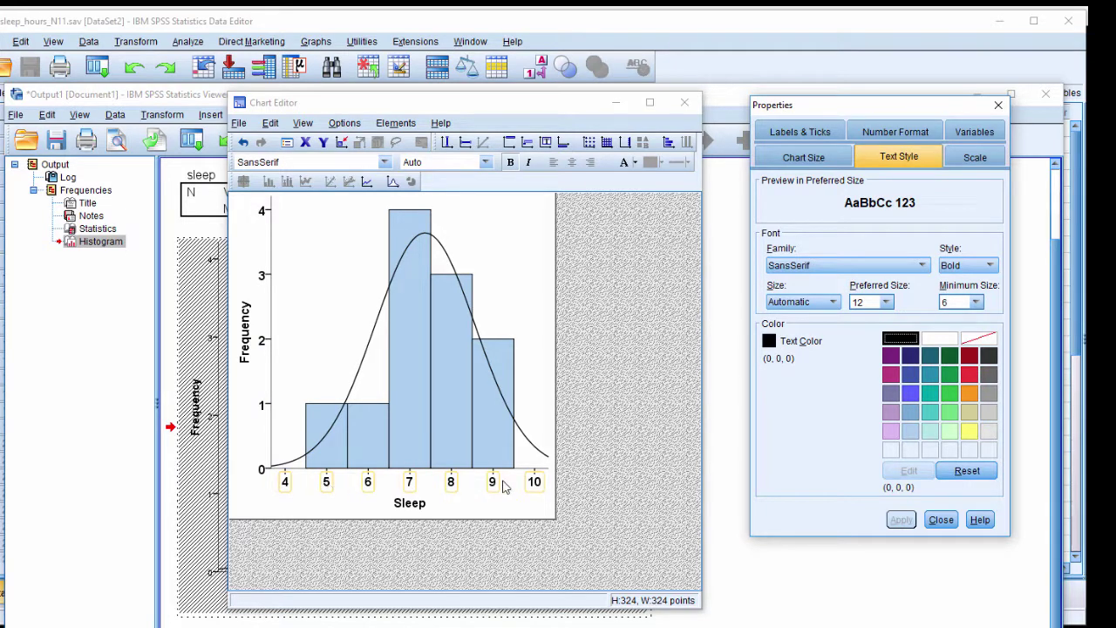
pyautogui.click(973, 159)
pyautogui.doubleClick(893, 217)
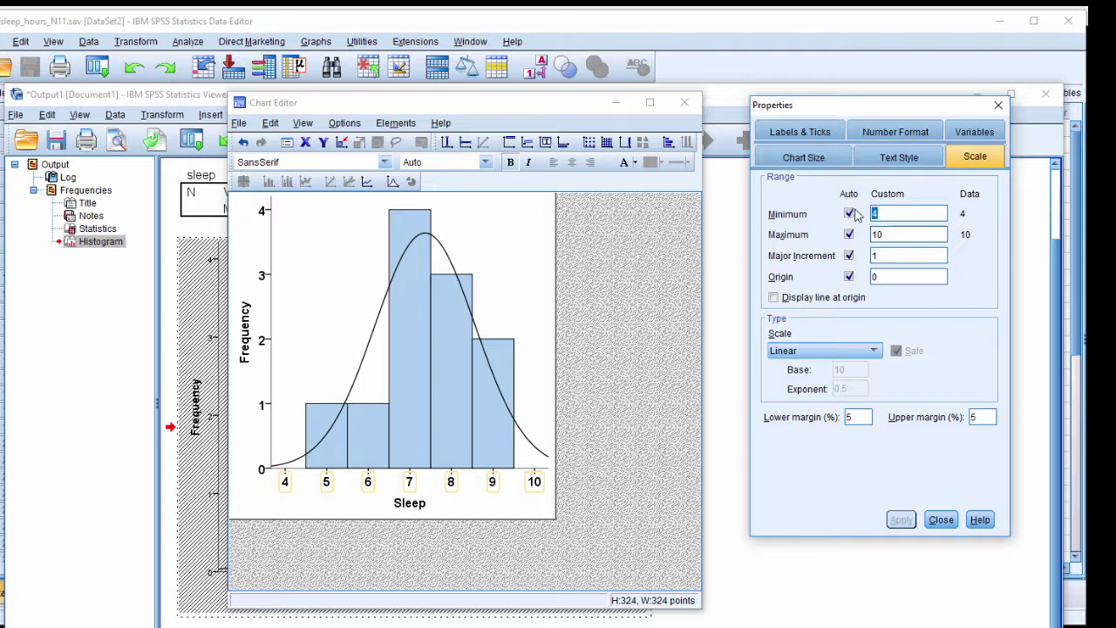
pyautogui.write('2')
pyautogui.click(850, 214)
pyautogui.doubleClick(878, 233)
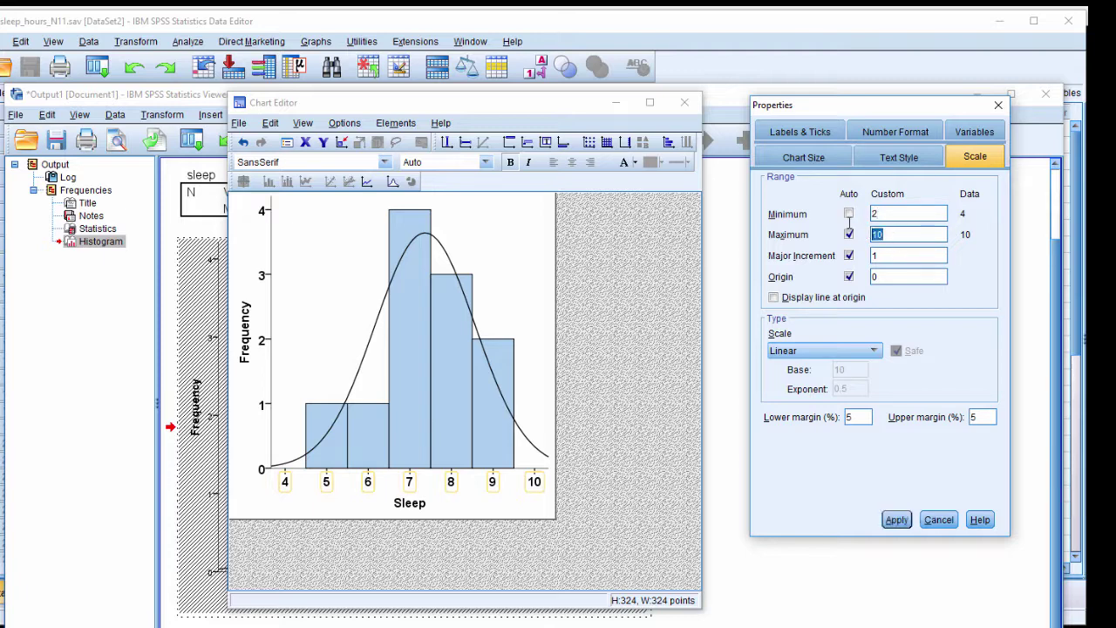
pyautogui.write('12')
pyautogui.click(849, 235)
pyautogui.click(896, 520)
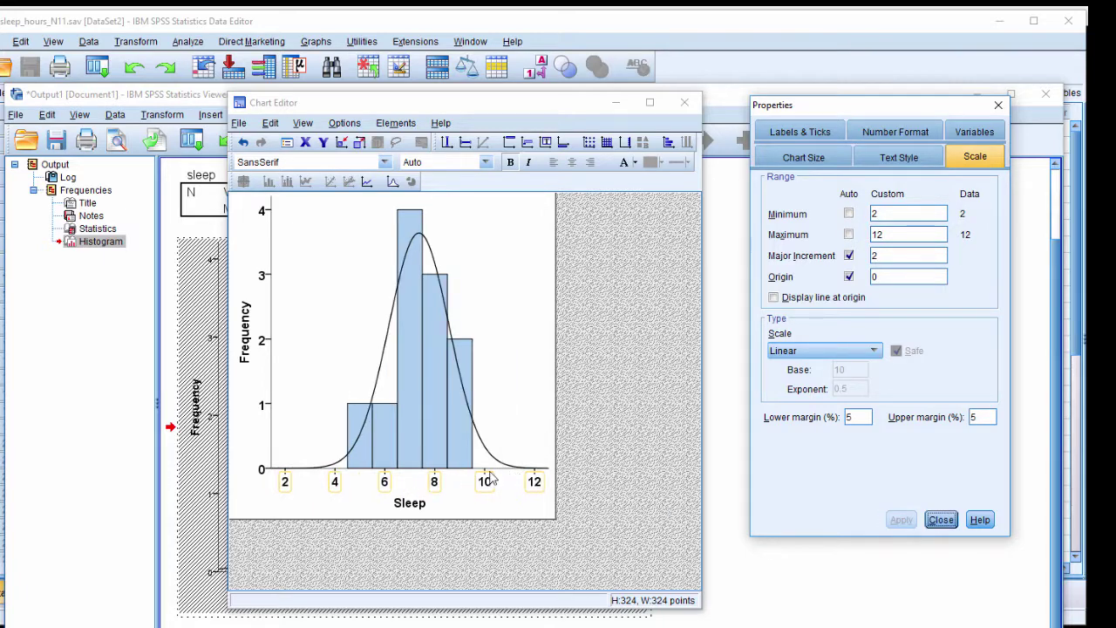
# Step: Set the x-axis major increment to 1 and close the Properties panel
pyautogui.doubleClick(883, 256)
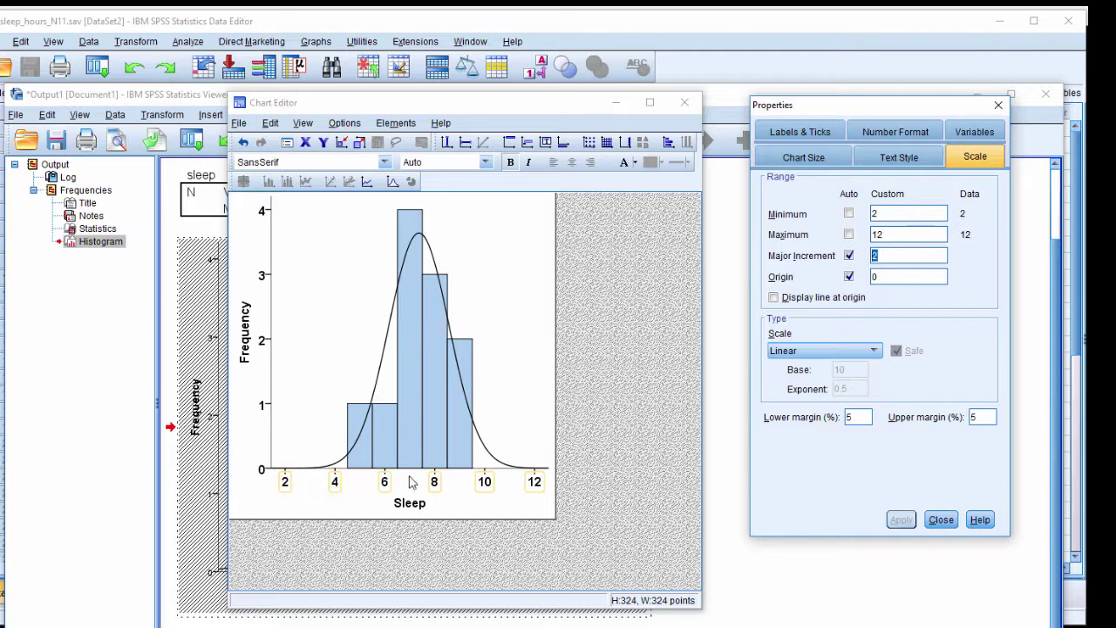
pyautogui.write('1')
pyautogui.click(894, 519)
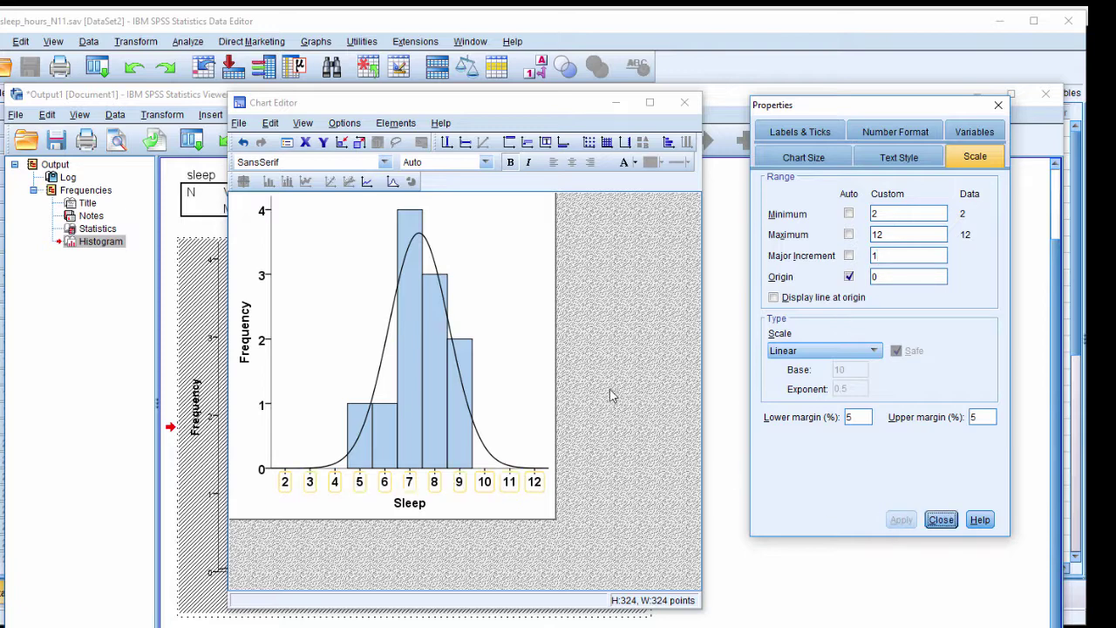
pyautogui.click(941, 520)
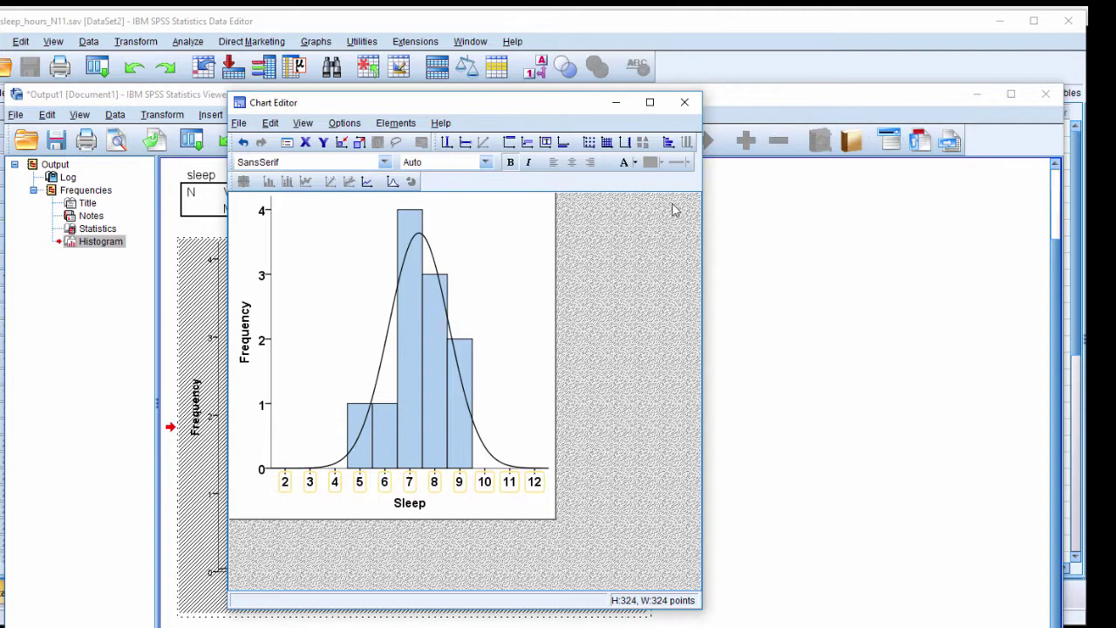
# Step: Reopen the histogram in the Chart Editor and set the normal curve's line colour to Transparent
pyautogui.click(685, 102)
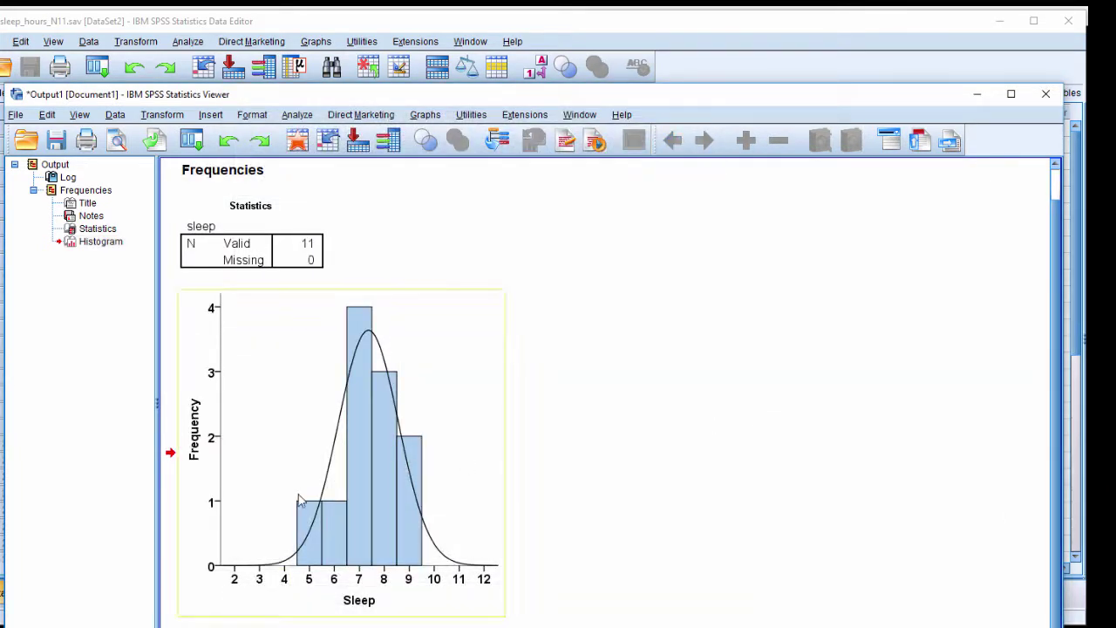
pyautogui.doubleClick(324, 462)
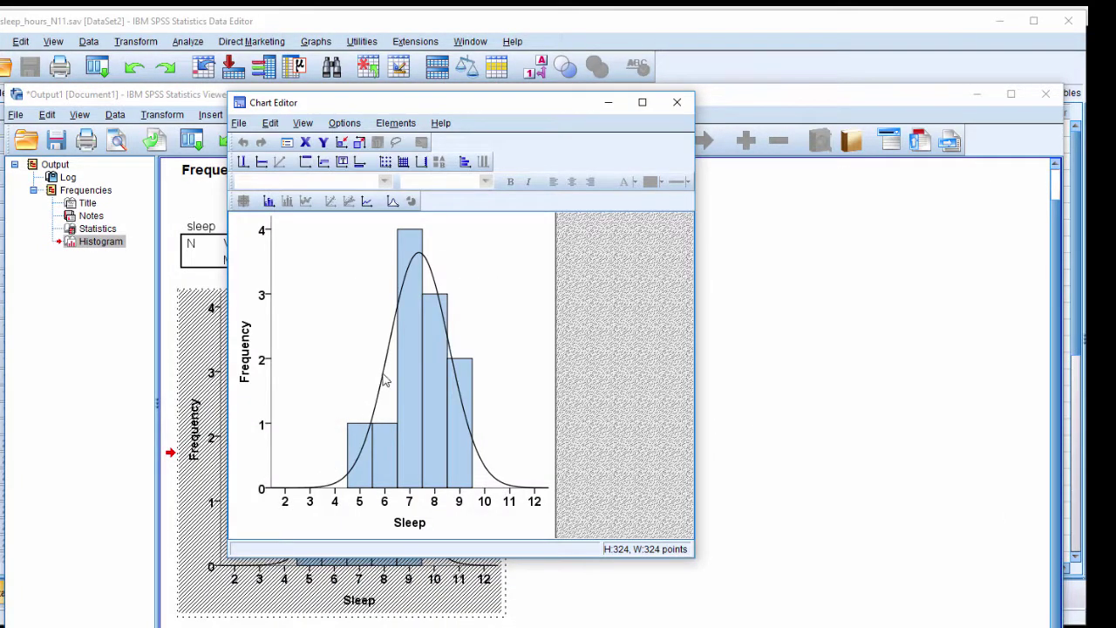
pyautogui.click(385, 381)
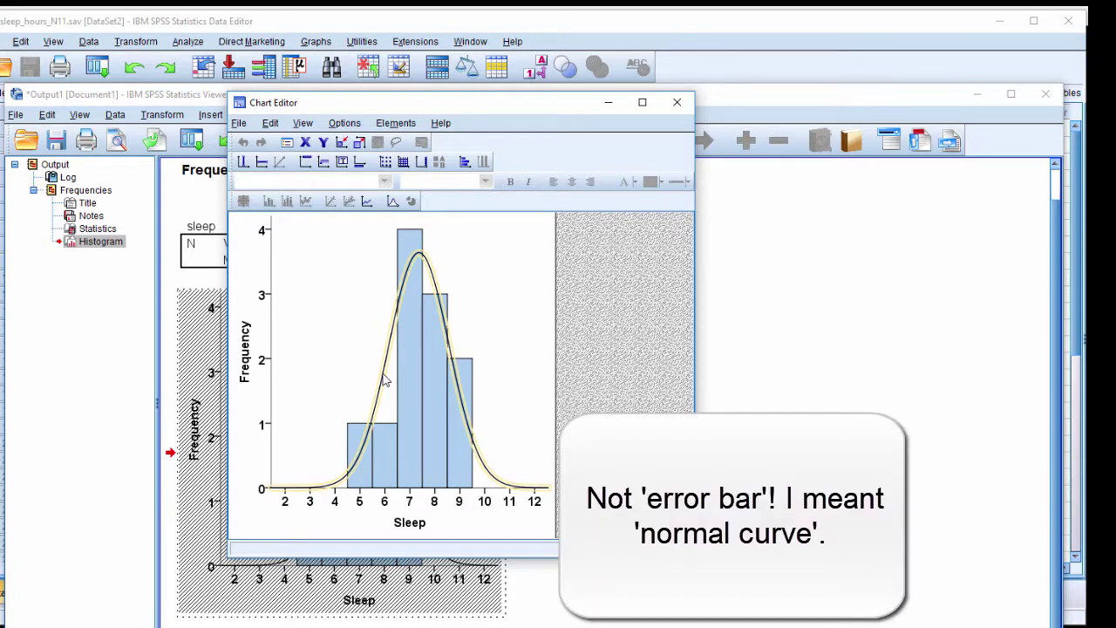
pyautogui.doubleClick(385, 380)
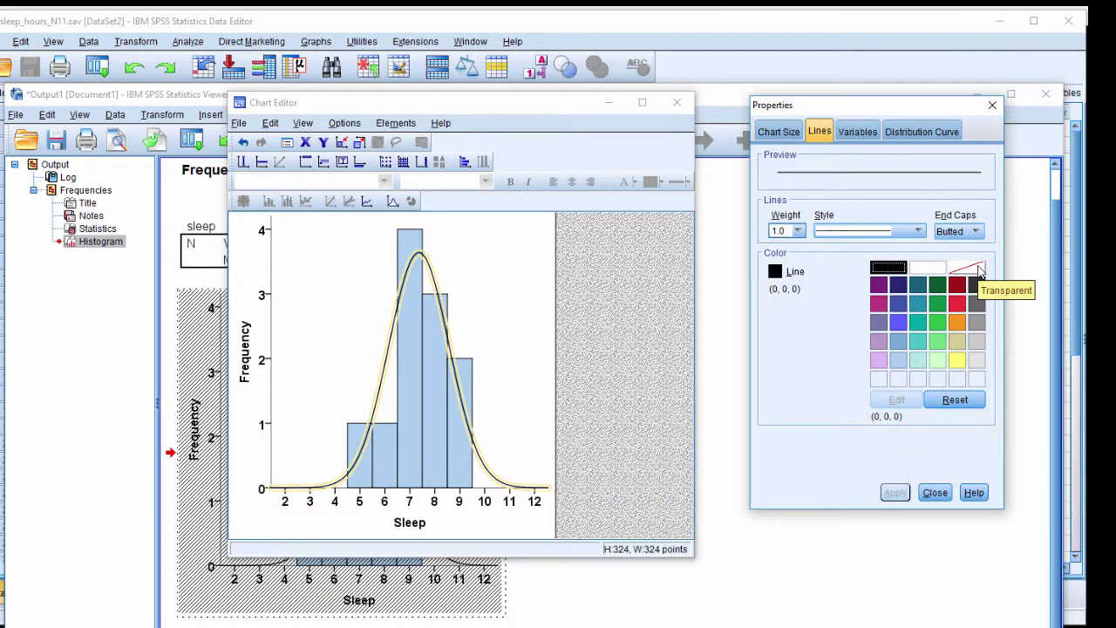
pyautogui.click(979, 272)
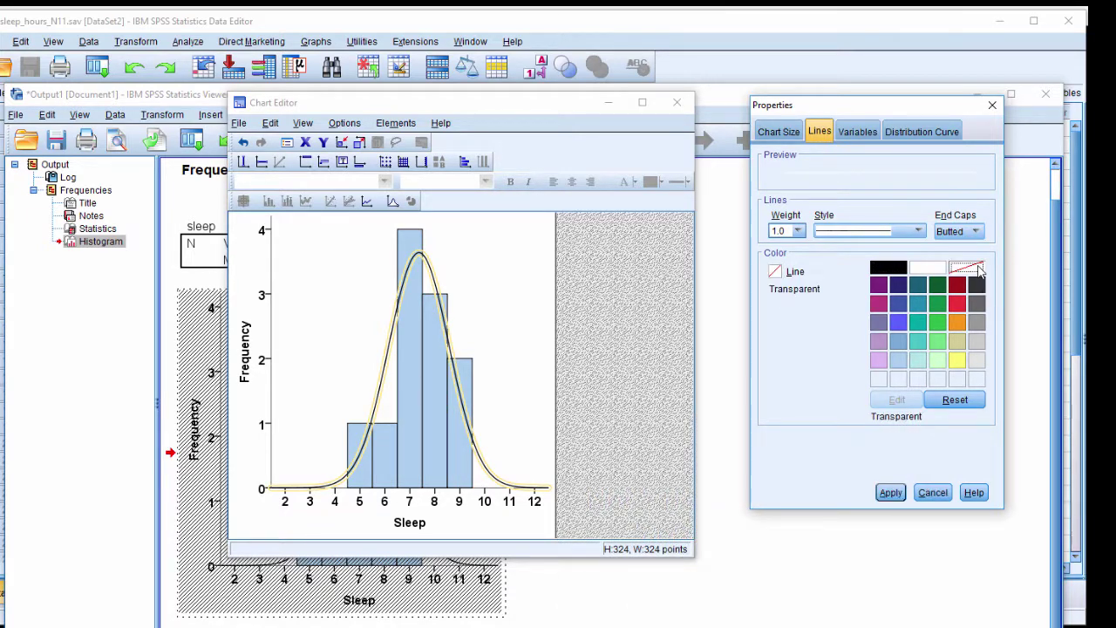
pyautogui.click(898, 494)
pyautogui.click(932, 493)
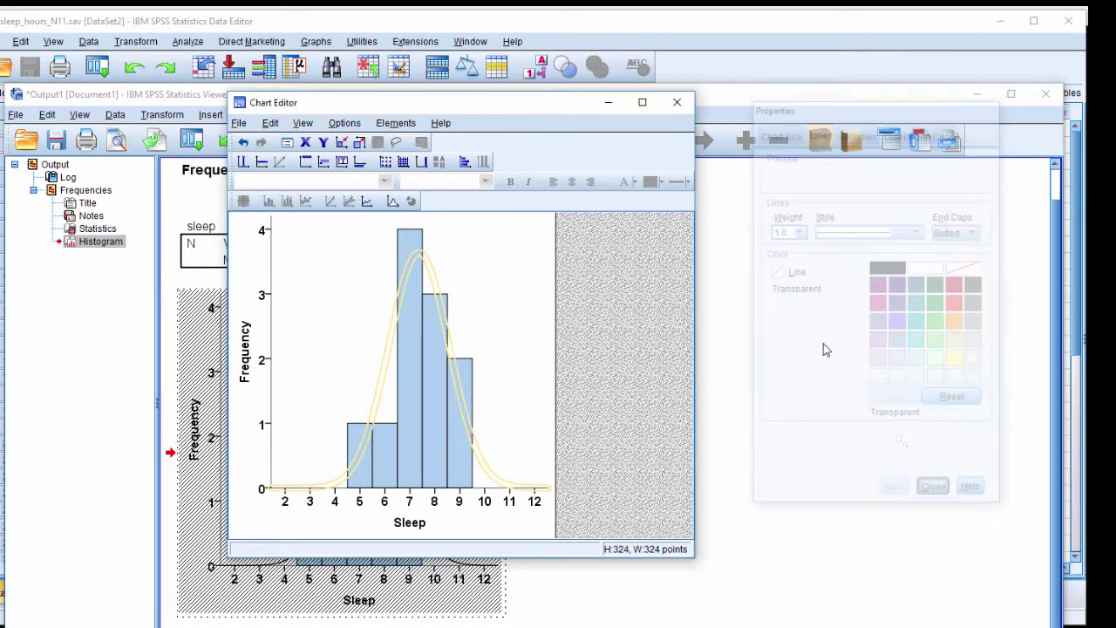
pyautogui.click(676, 102)
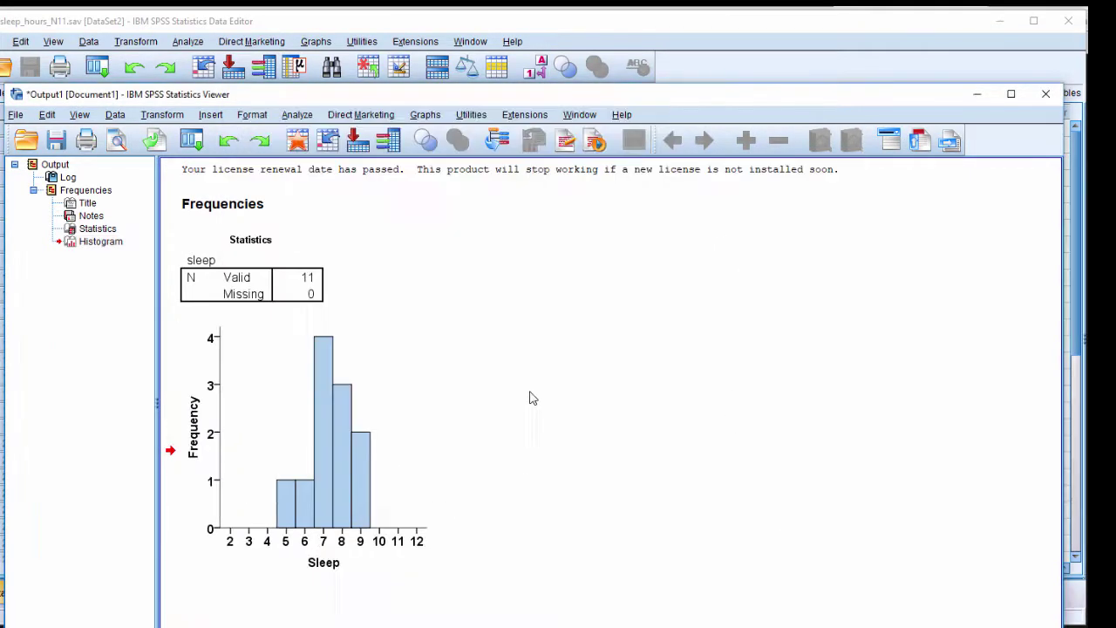